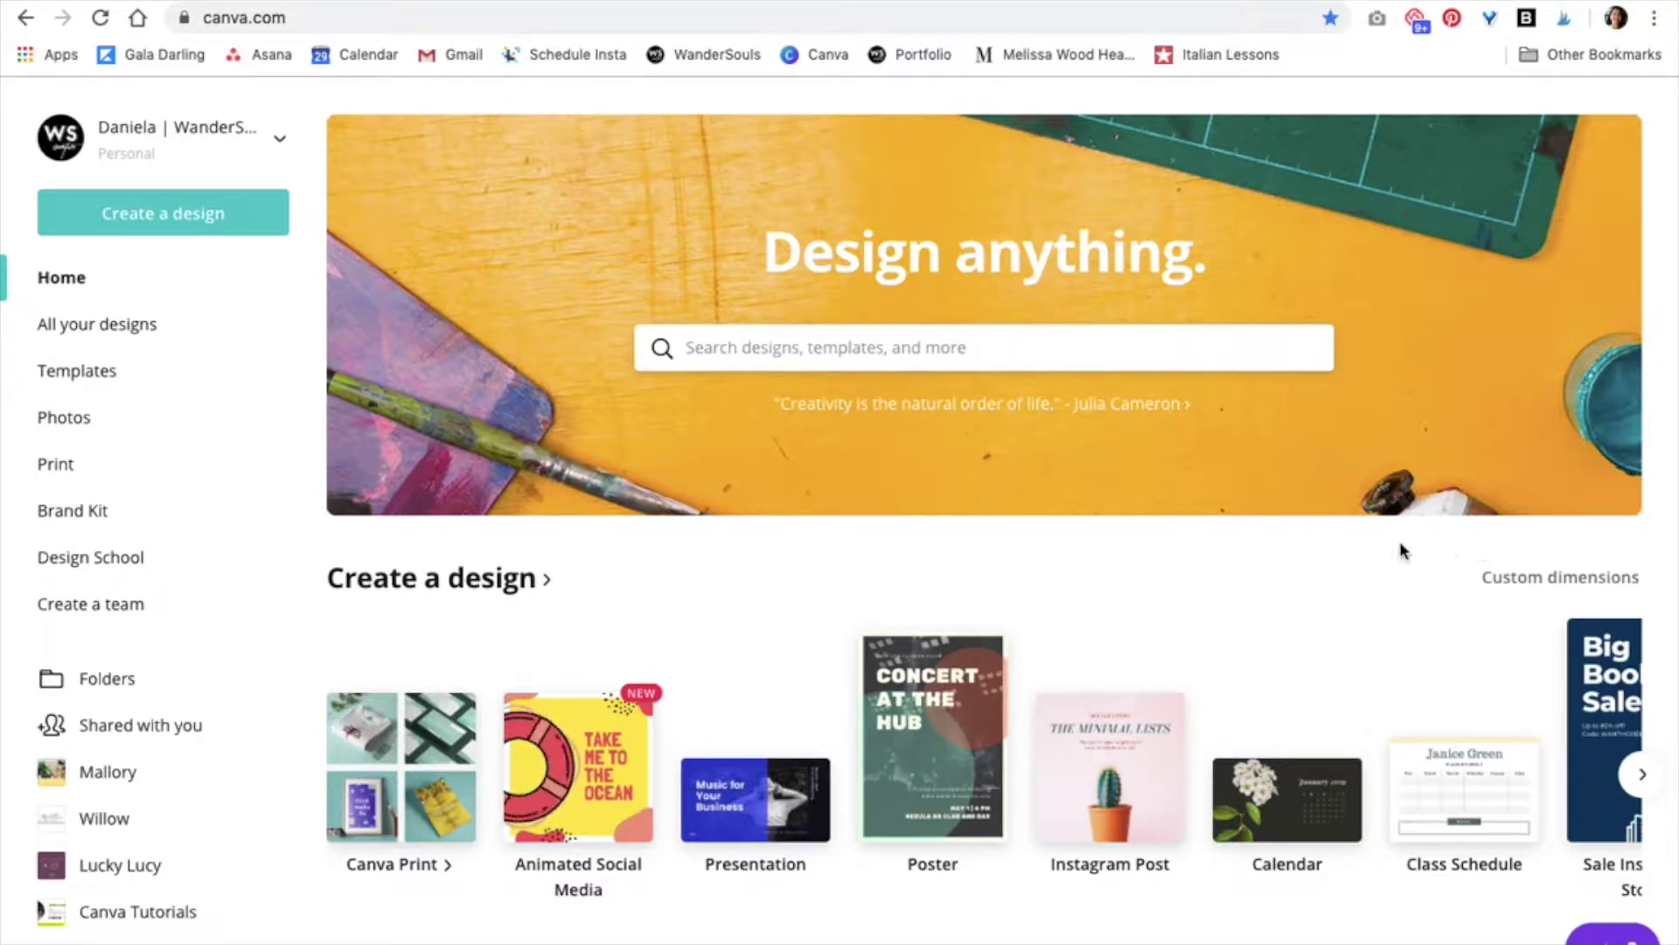
Search 'instagram story' and open a new blank Instagram Story design.
{"action": "left_click", "coordinate": [977, 359]}
{"action": "type", "text": "inst"}
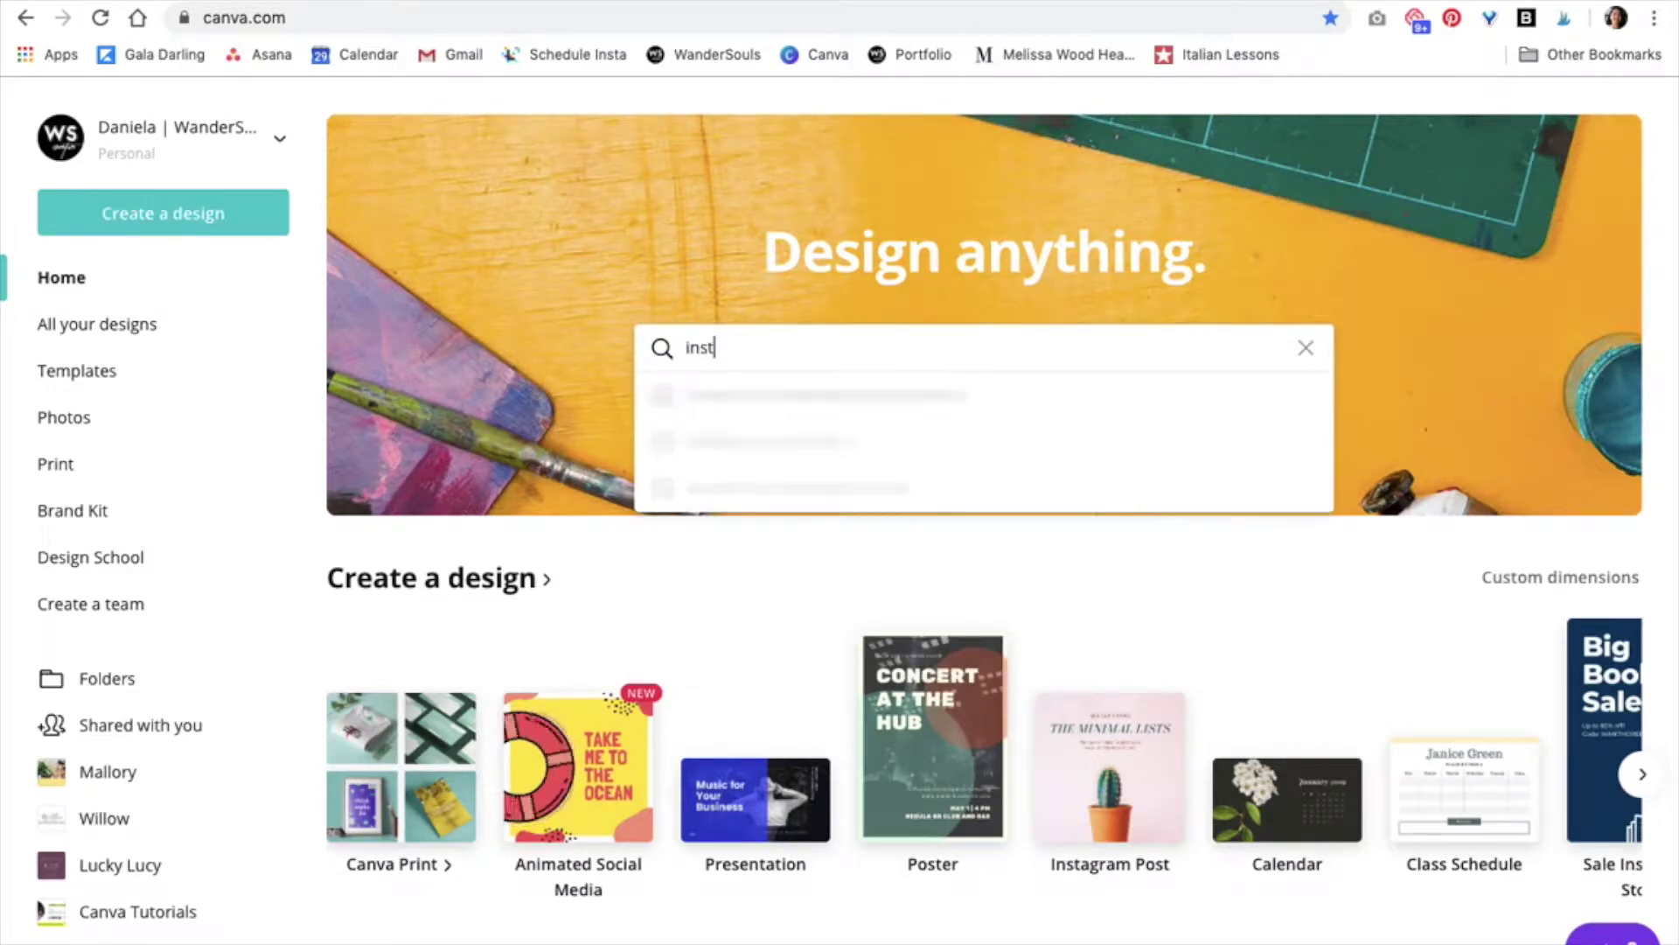
{"action": "type", "text": "agram story"}
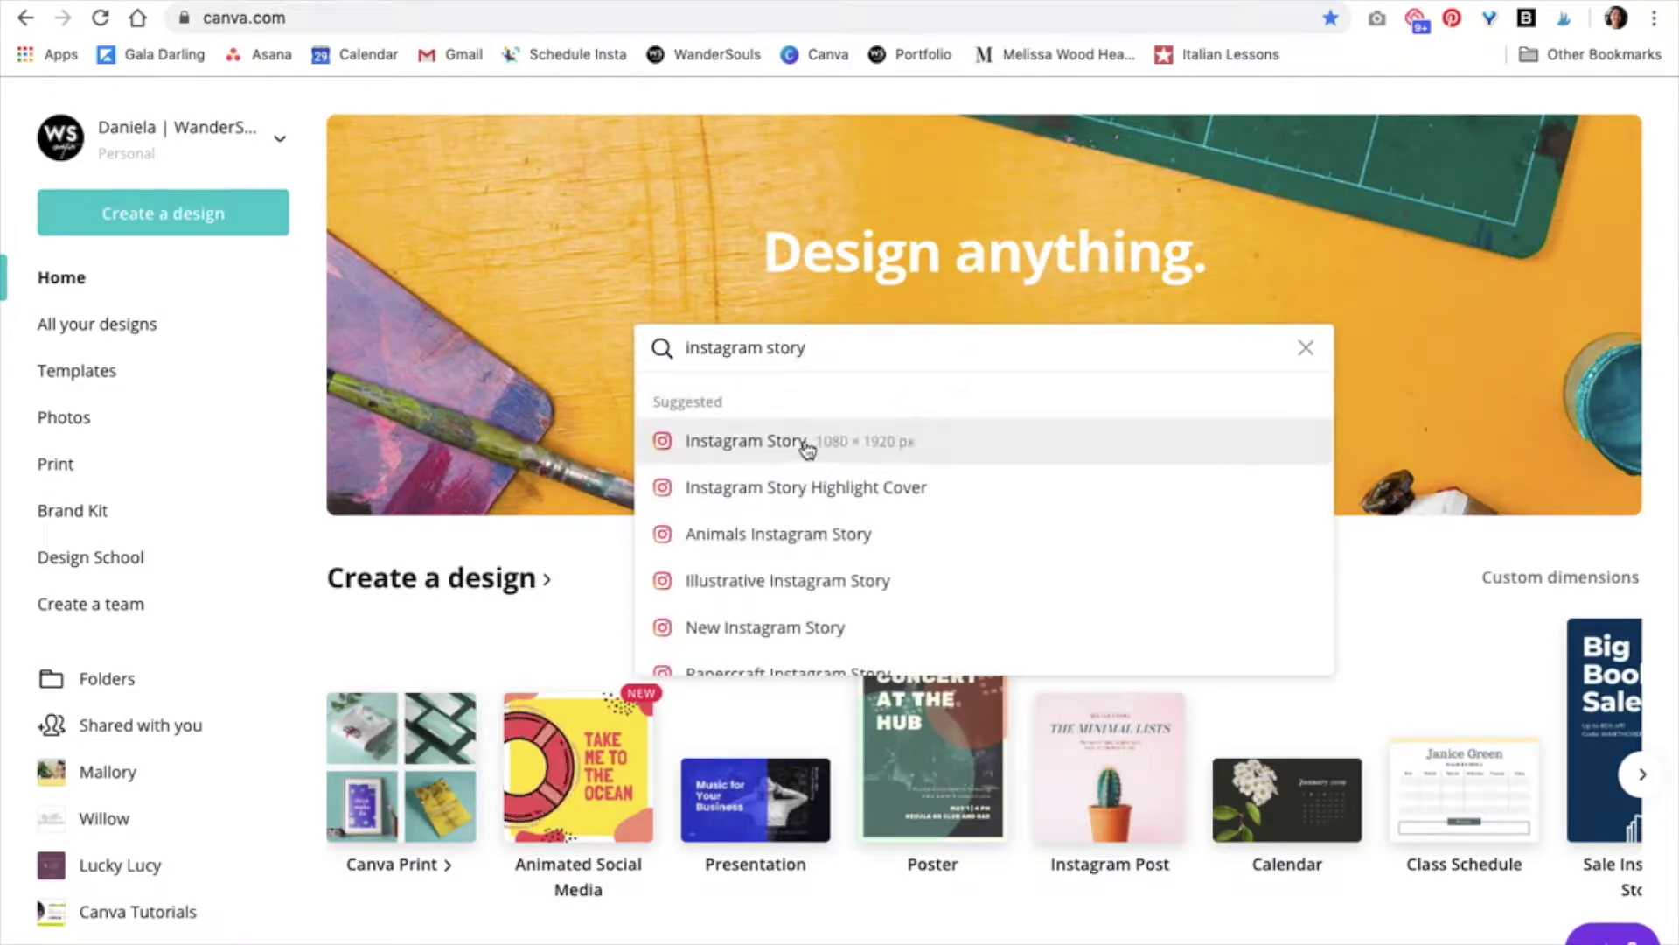
{"action": "left_click", "coordinate": [781, 447]}
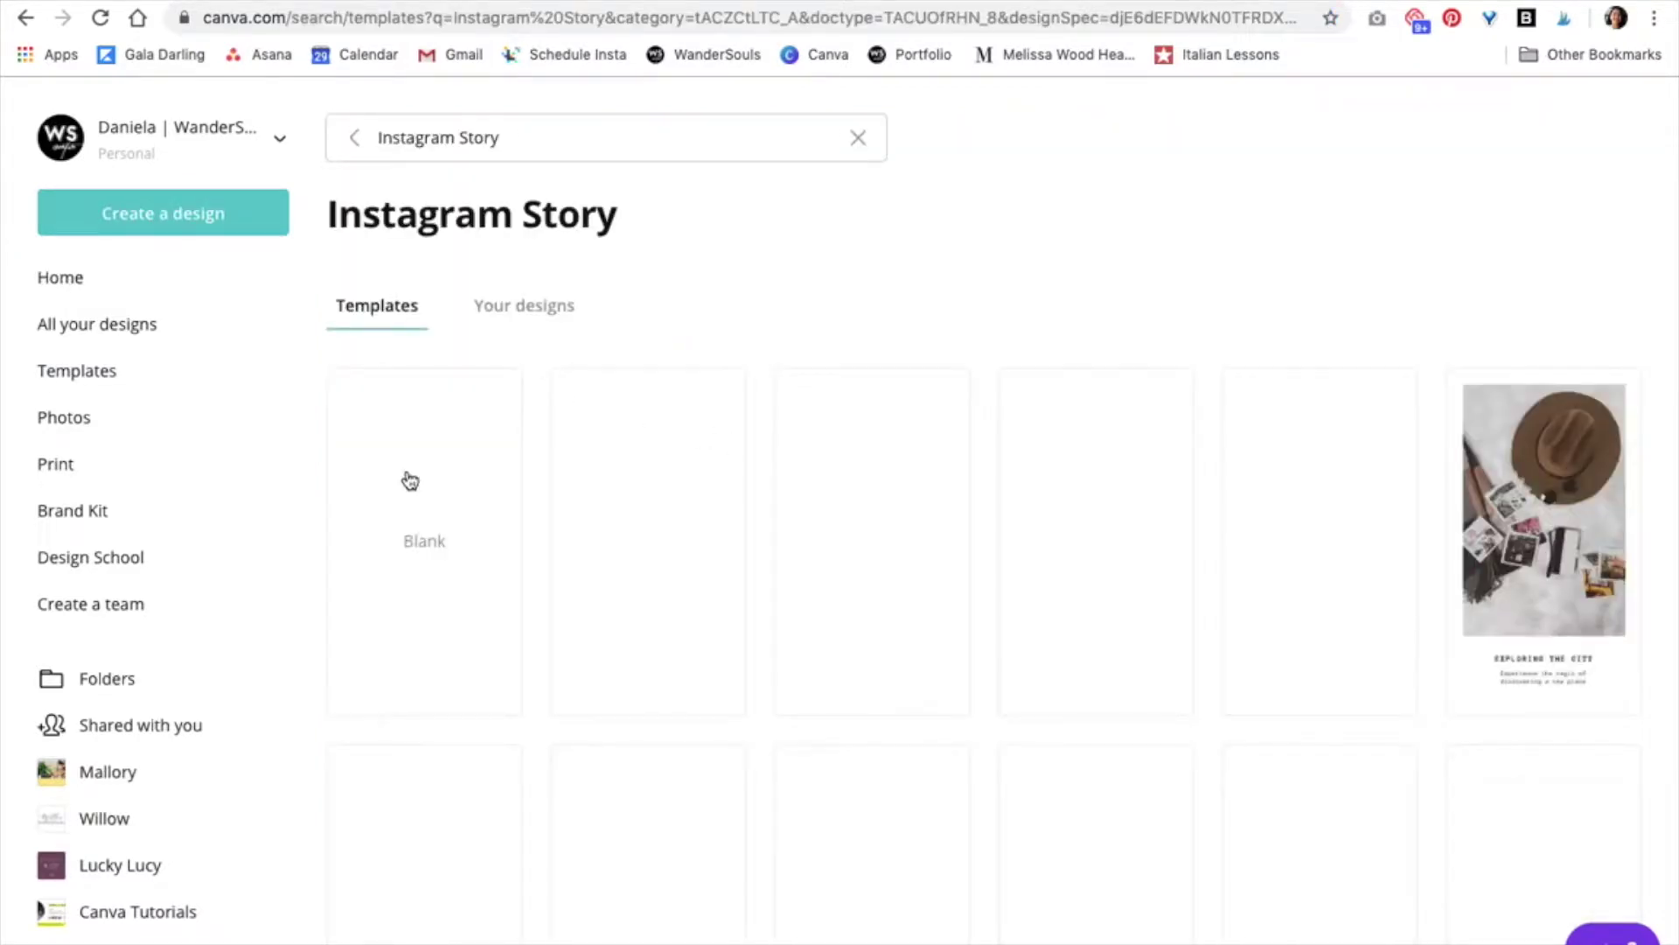
{"action": "left_click", "coordinate": [434, 525]}
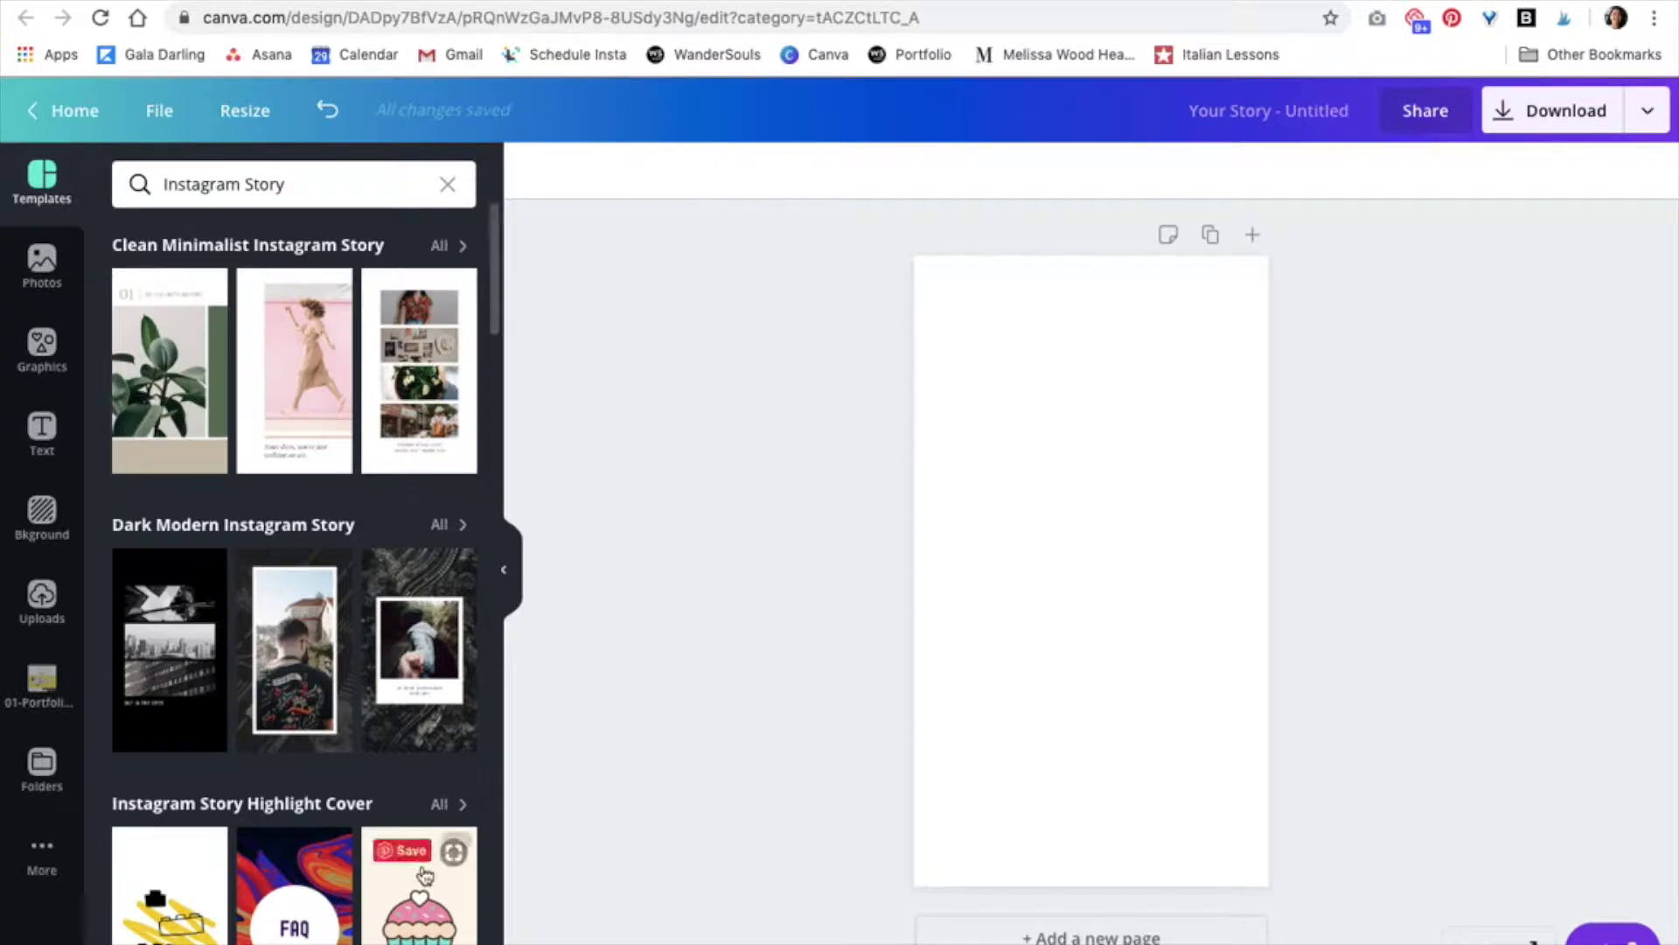
Add the first screenshot from the 01-Portfolio Screenshots folder to the story page.
{"action": "left_click", "coordinate": [42, 787]}
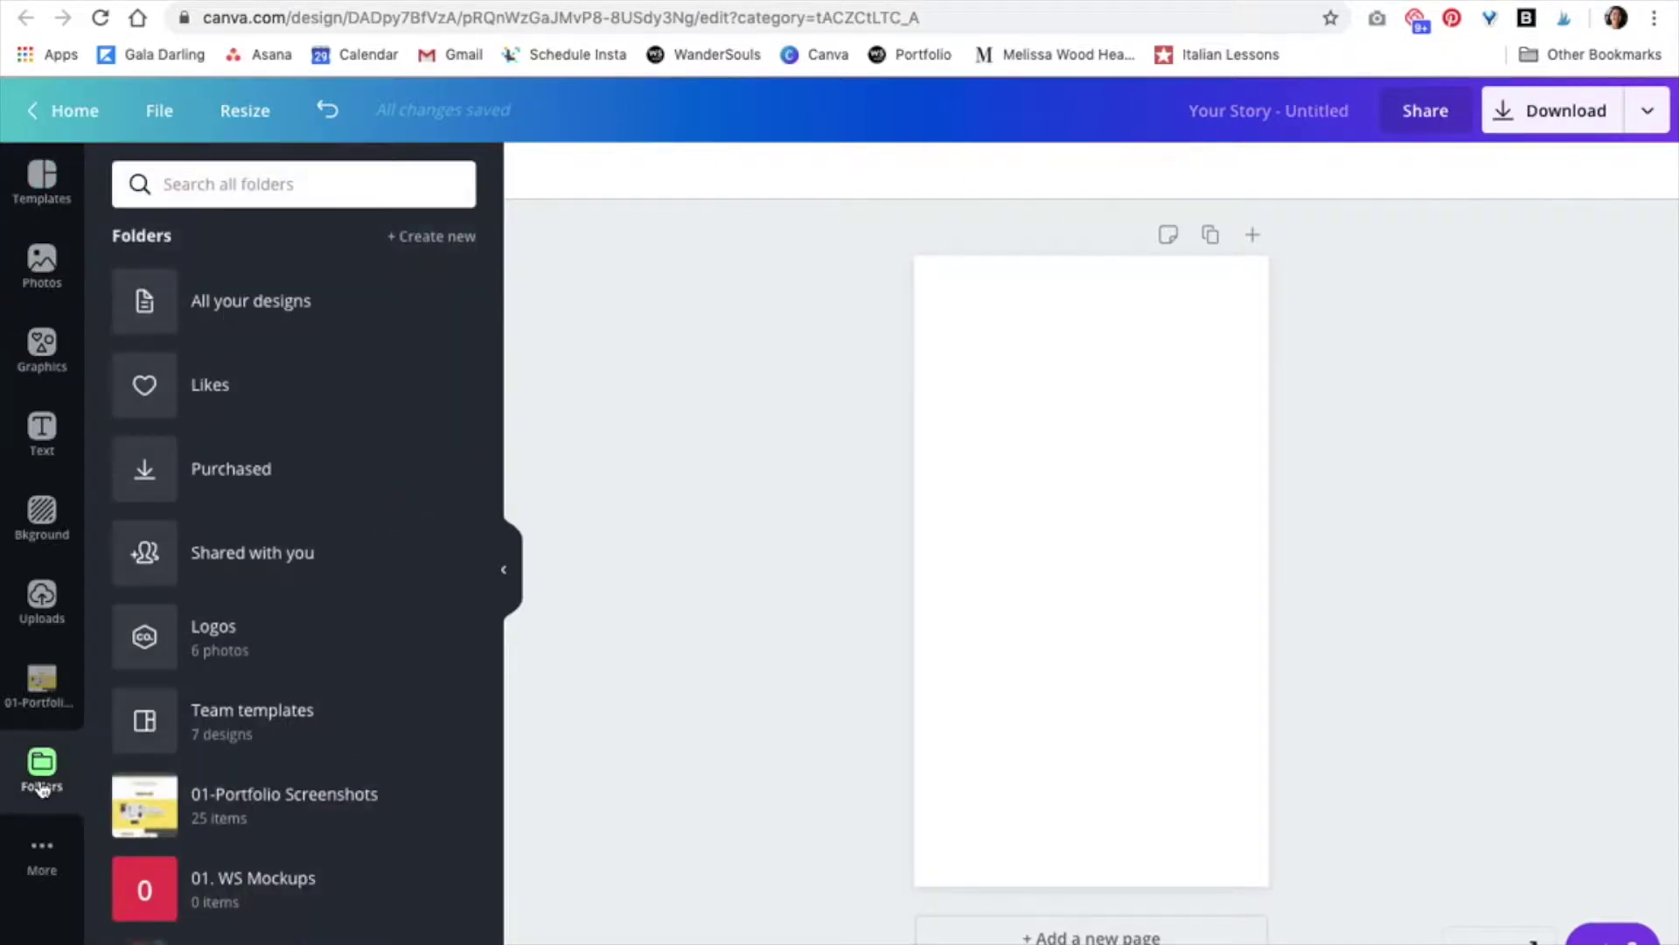
{"action": "left_click", "coordinate": [257, 816]}
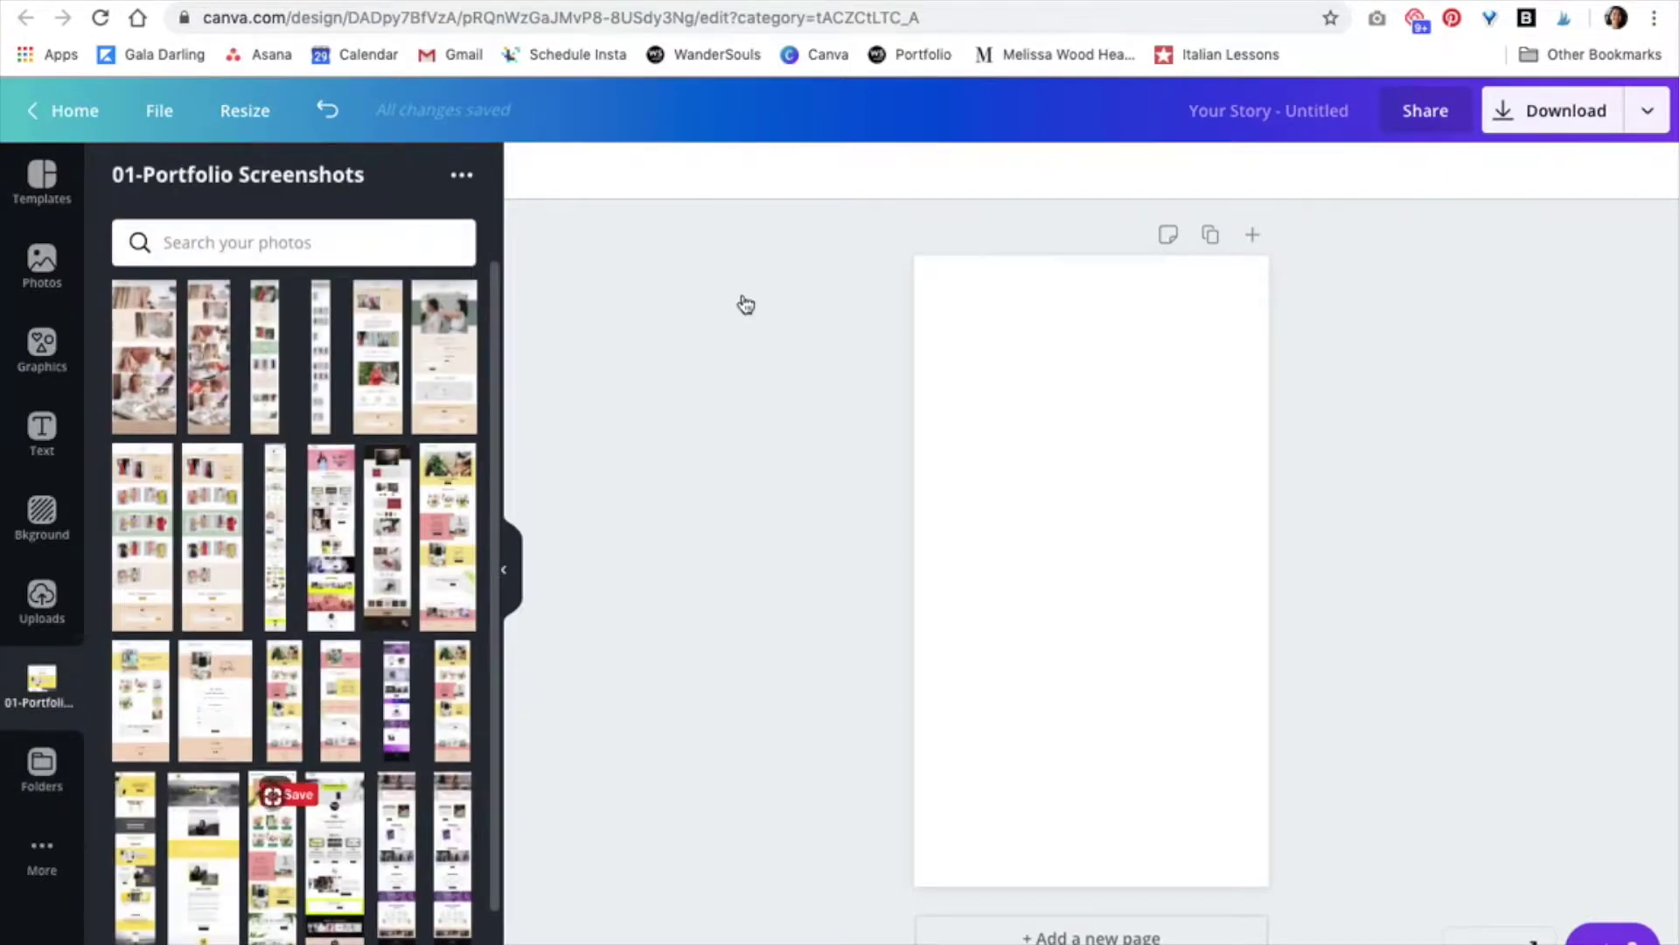
{"action": "left_click", "coordinate": [155, 384]}
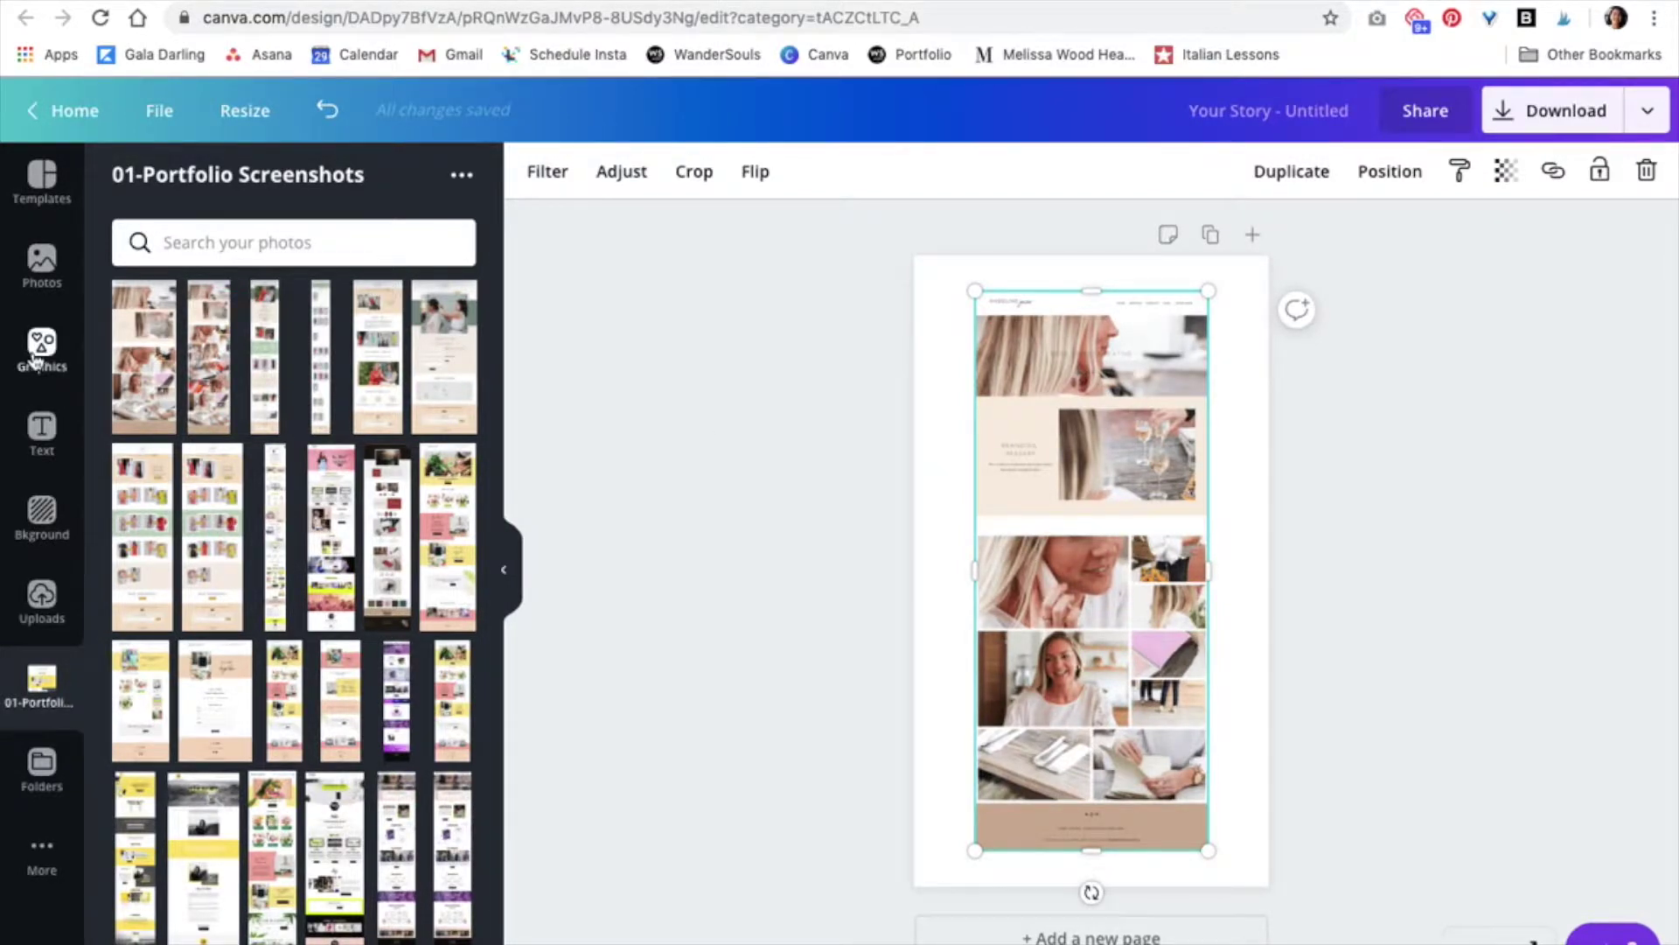
{"action": "left_click", "coordinate": [35, 359]}
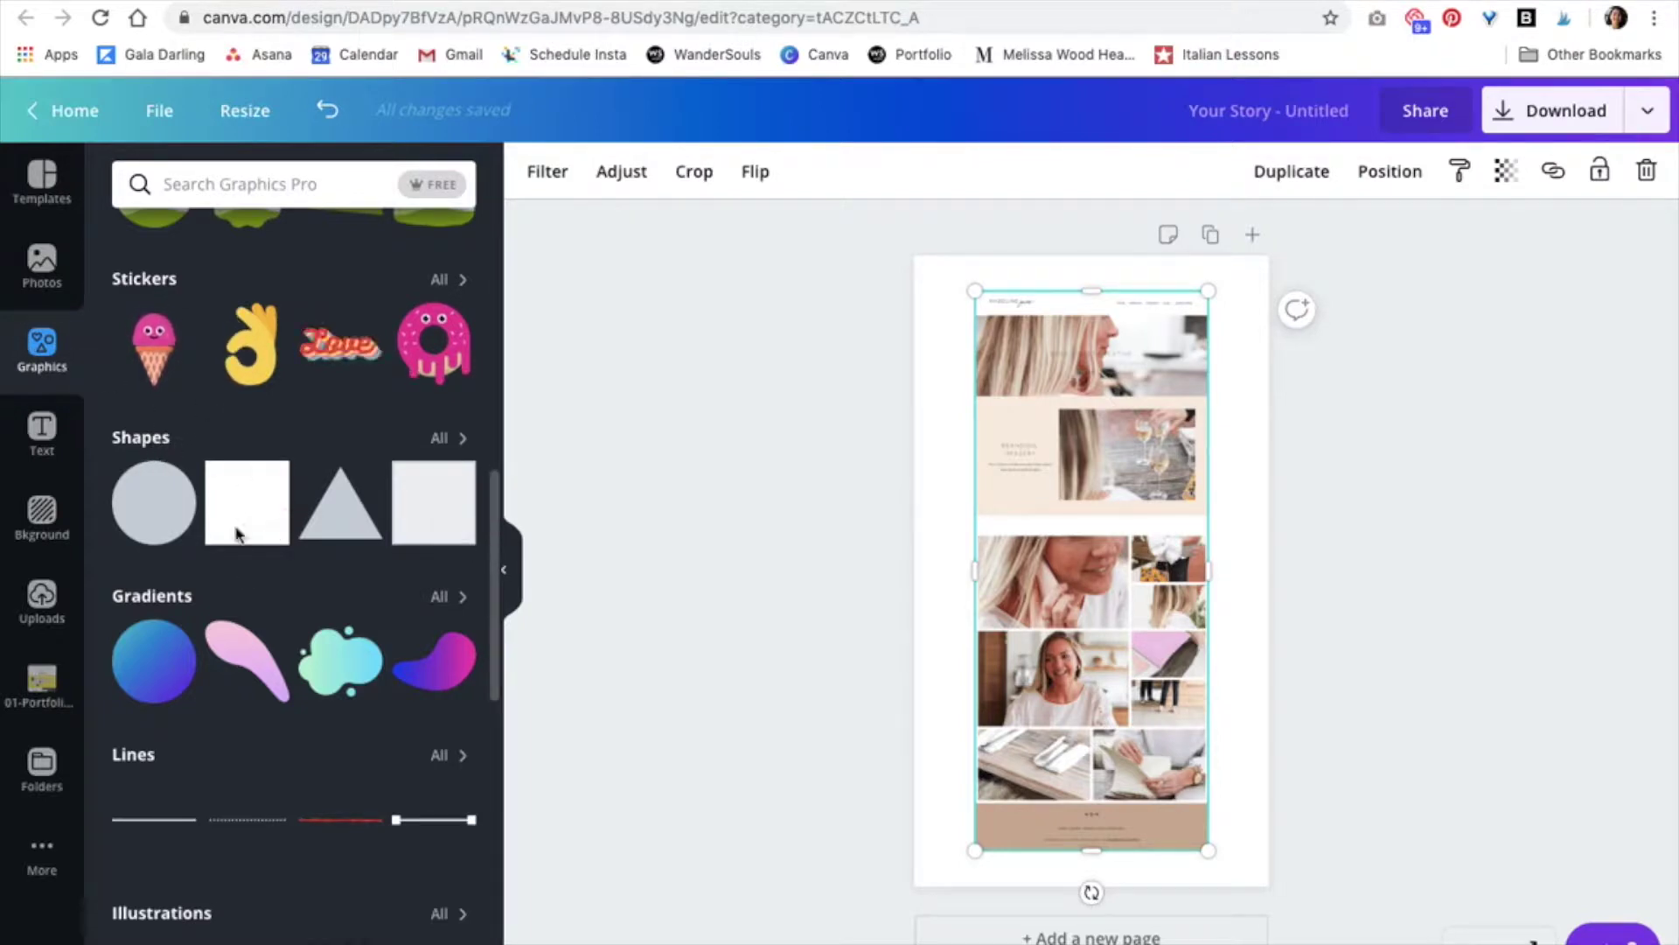
Add a square shape and stretch it to cover the screenshot's width and height.
{"action": "left_click", "coordinate": [234, 488]}
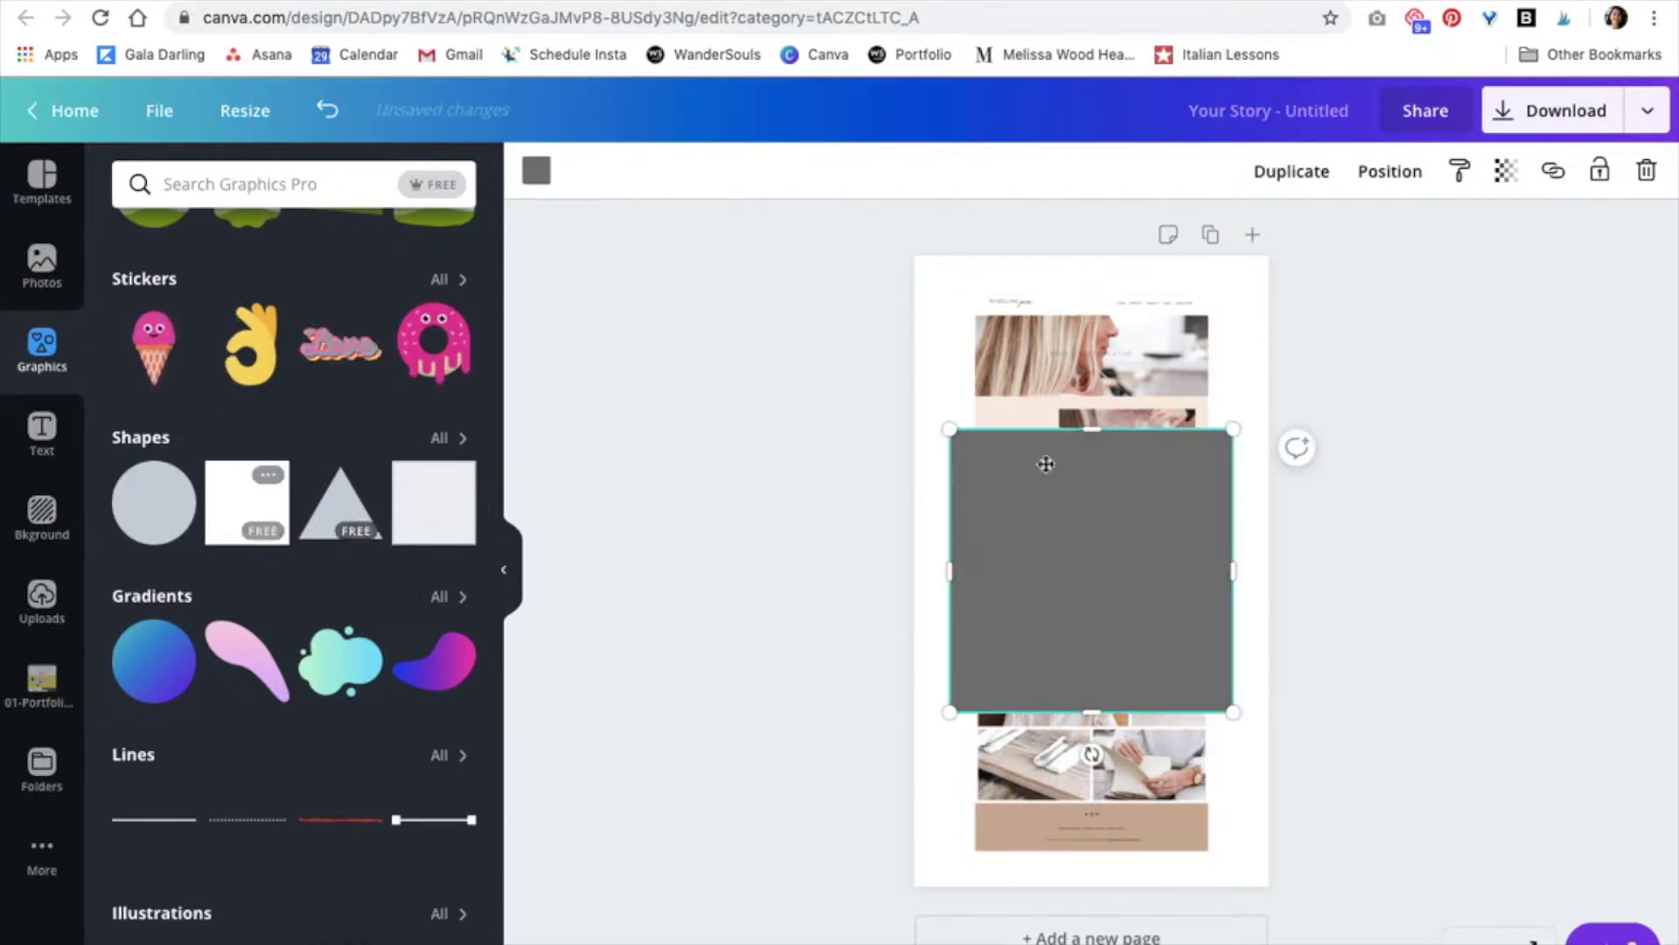
{"action": "left_click_drag", "start_coordinate": [1092, 536], "coordinate": [1092, 398]}
{"action": "mouse_move", "coordinate": [1234, 432]}
{"action": "left_mouse_down"}
{"action": "mouse_move", "coordinate": [1182, 427]}
{"action": "mouse_move", "coordinate": [1208, 426]}
{"action": "left_mouse_up"}
{"action": "left_click_drag", "start_coordinate": [949, 431], "coordinate": [975, 431]}
{"action": "left_click_drag", "start_coordinate": [1094, 575], "coordinate": [1105, 847]}
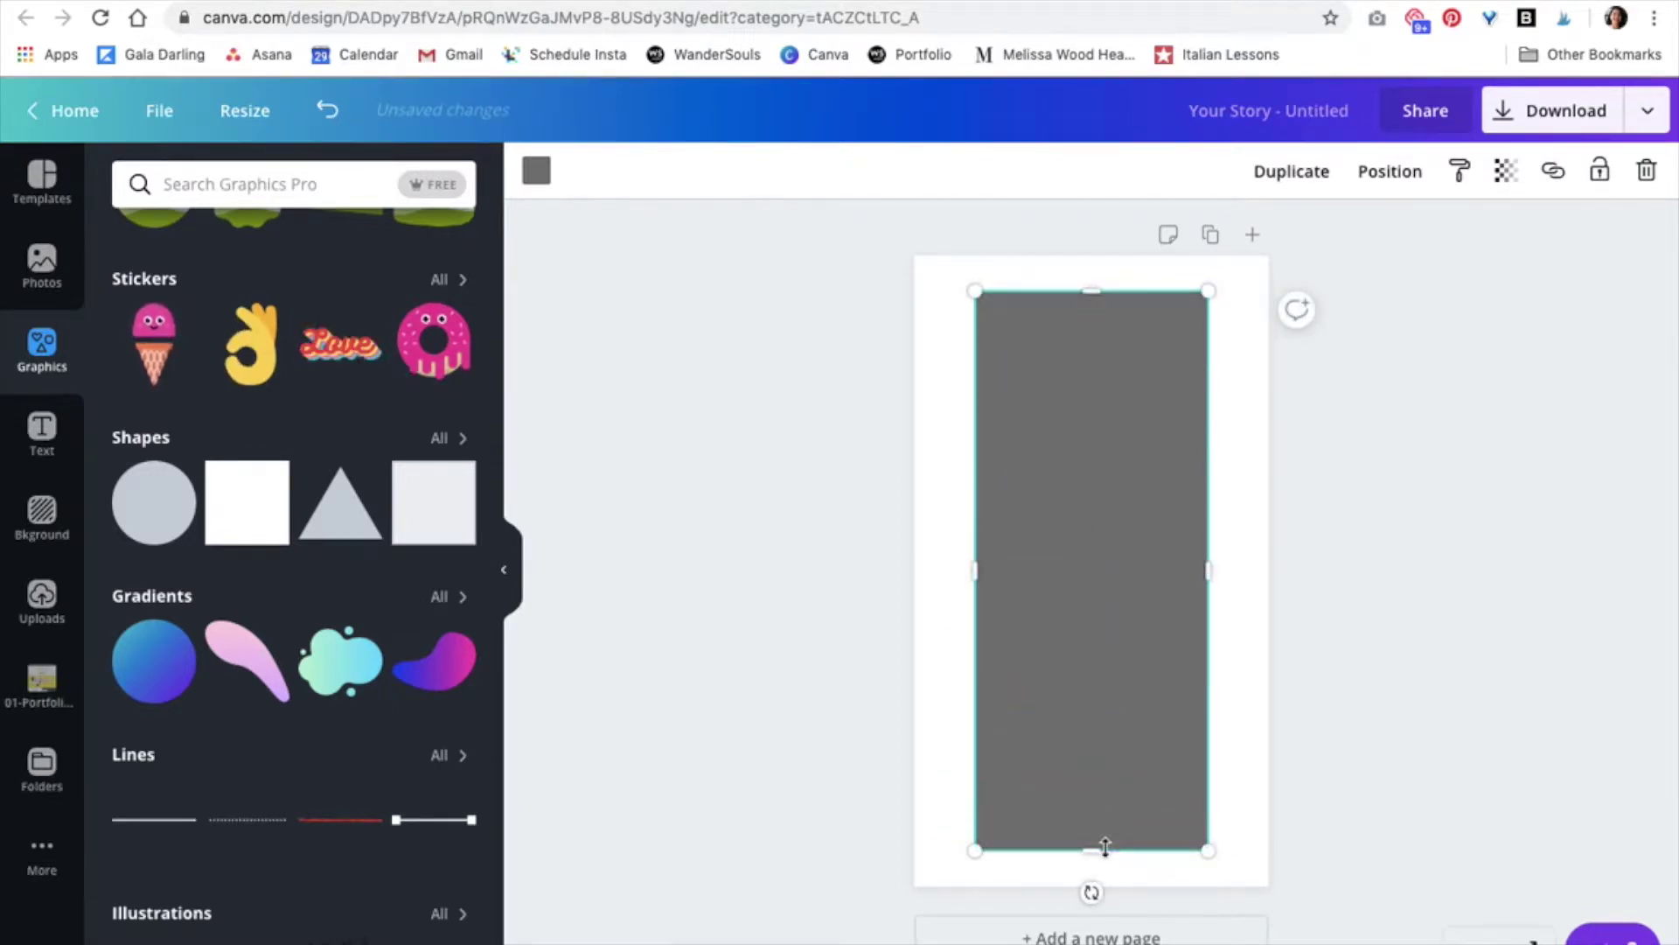
Colour the rectangle with the black brand swatch.
{"action": "left_click", "coordinate": [534, 175]}
{"action": "left_click", "coordinate": [200, 368]}
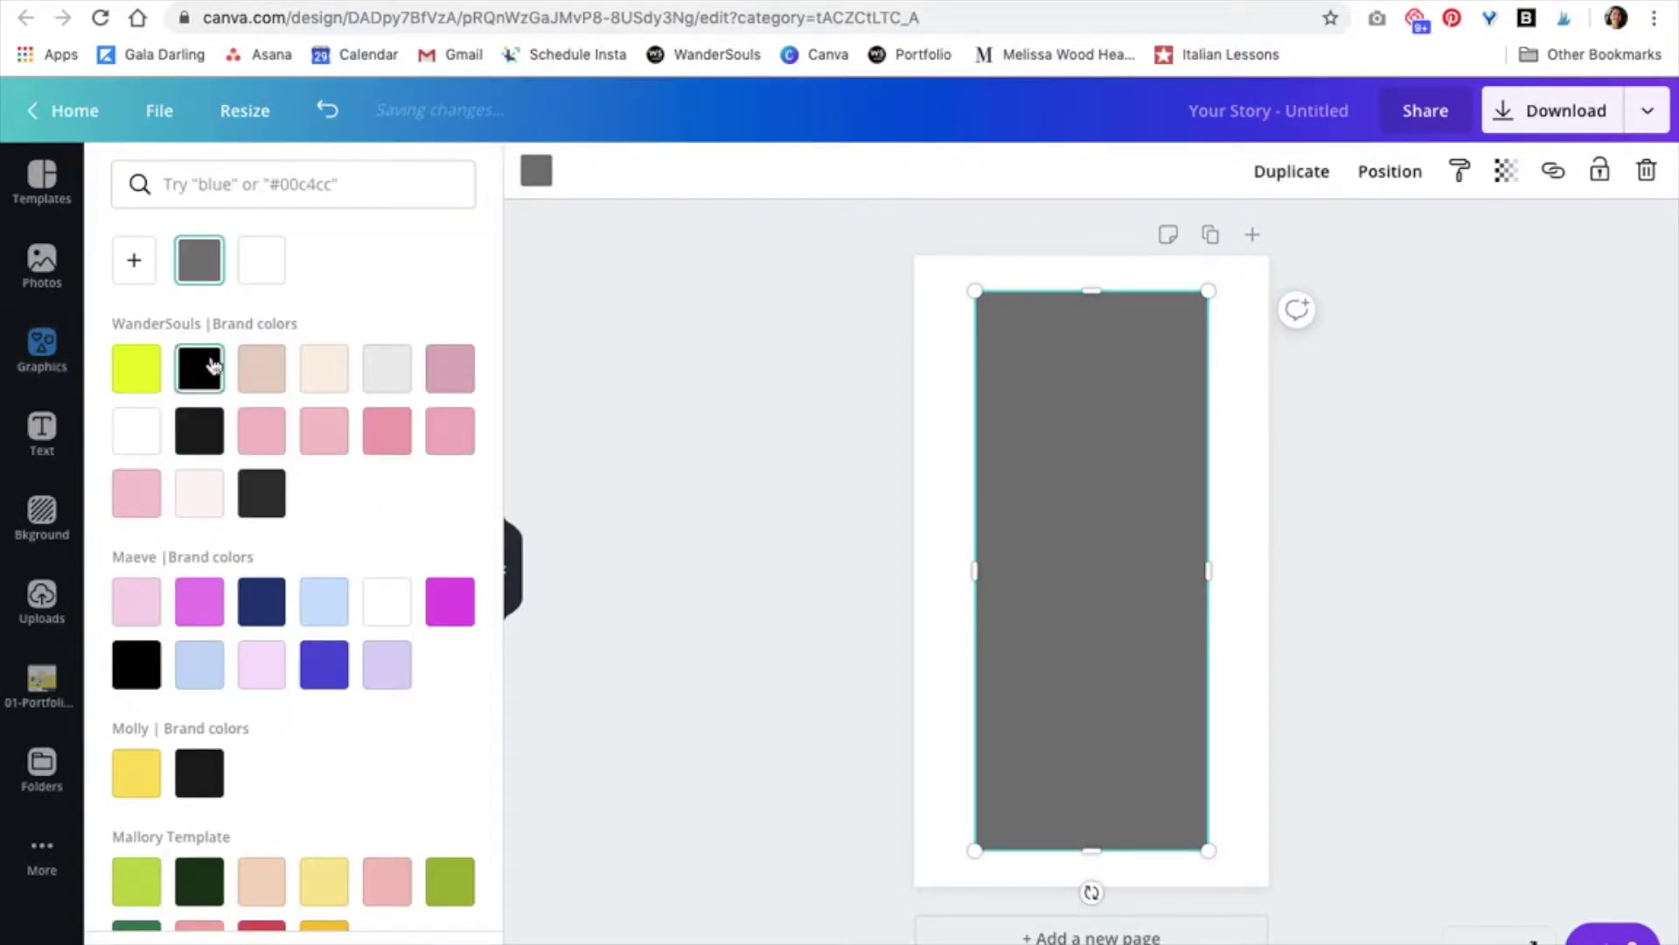
{"action": "left_click", "coordinate": [925, 399]}
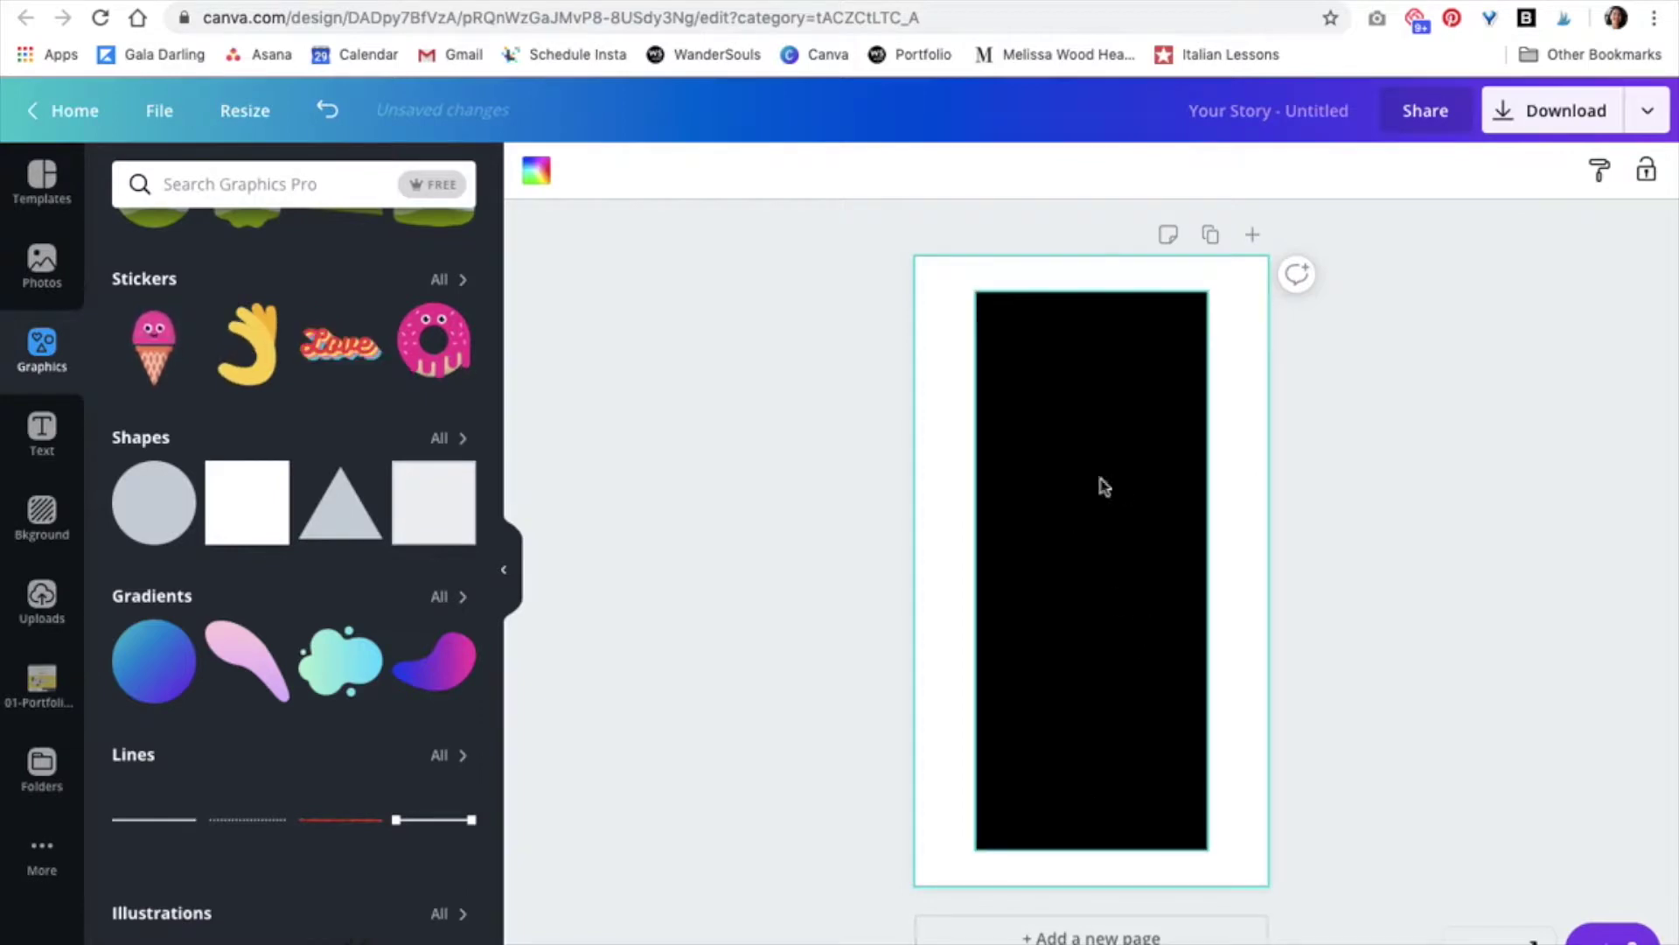
{"action": "left_click", "coordinate": [1092, 385]}
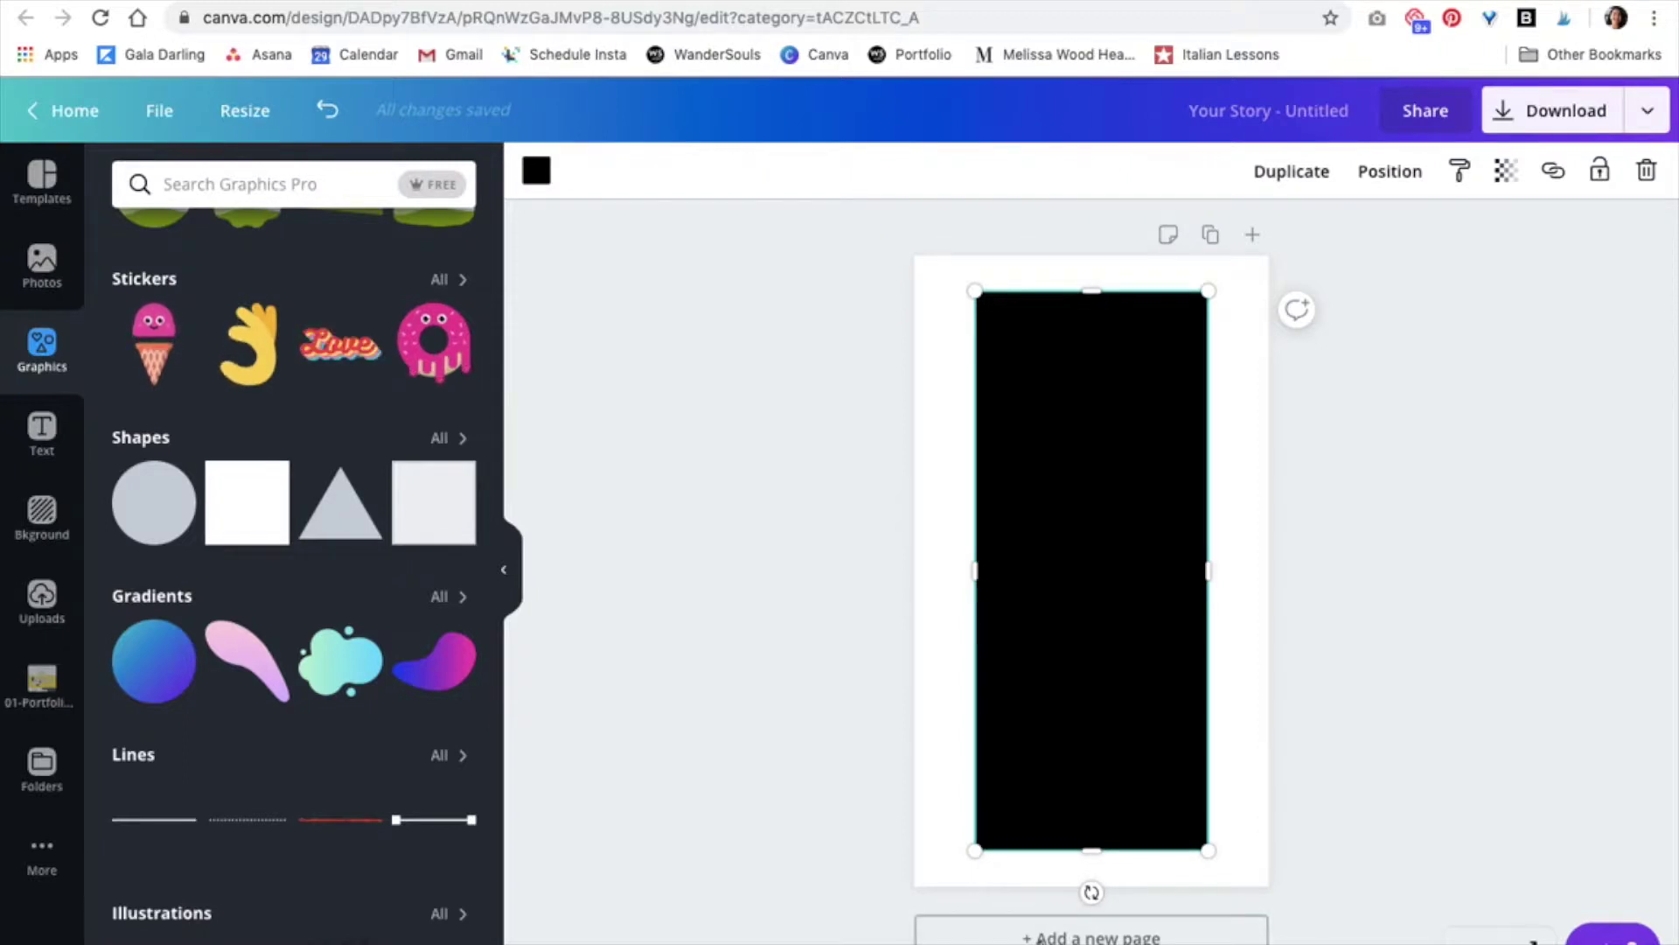
Paste the black rectangle onto a new page 2 and title the design 'Portfolio Showcase Instagram Story'.
{"action": "left_click", "coordinate": [1042, 929]}
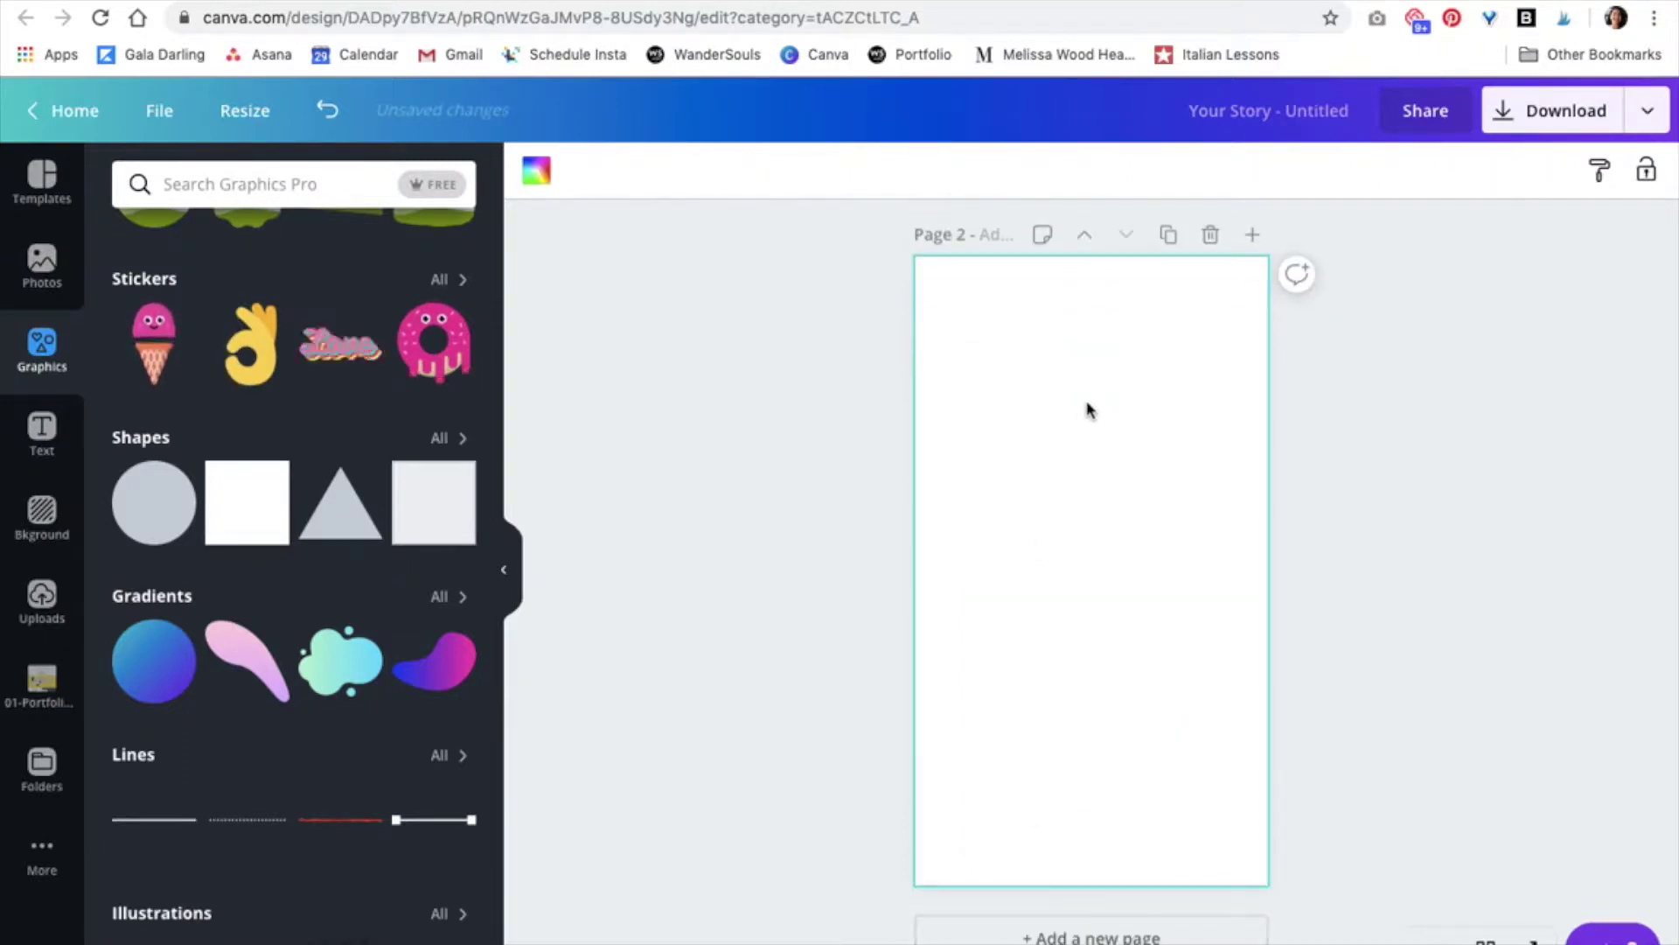
{"action": "key", "text": "super+v"}
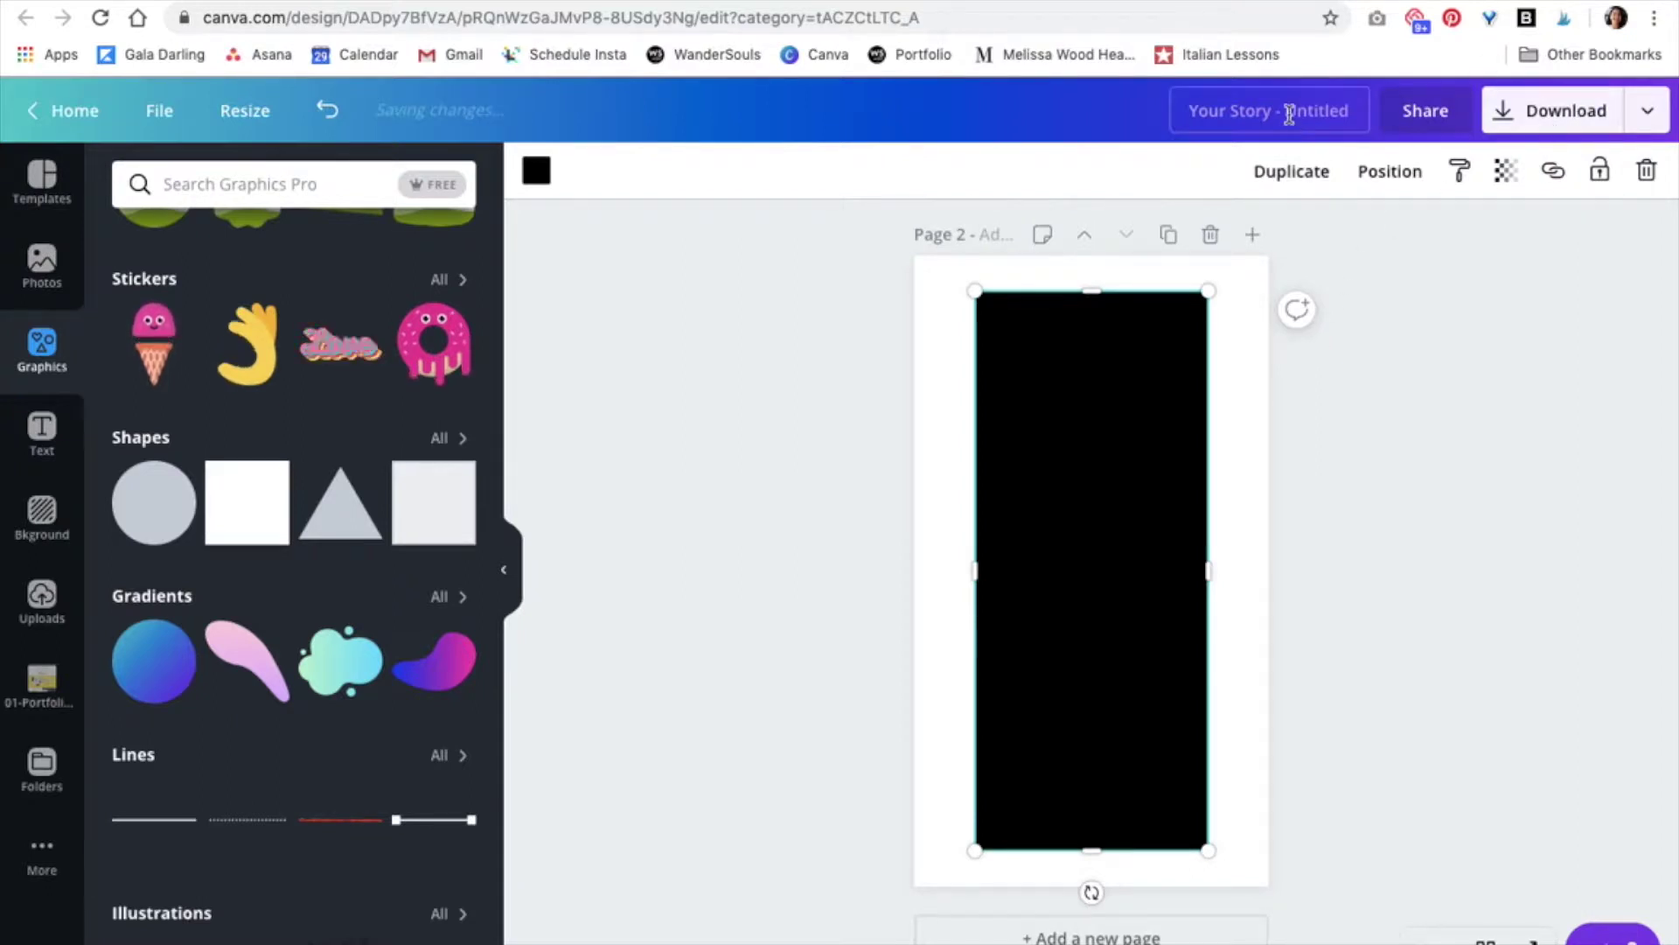
{"action": "left_click", "coordinate": [1262, 118]}
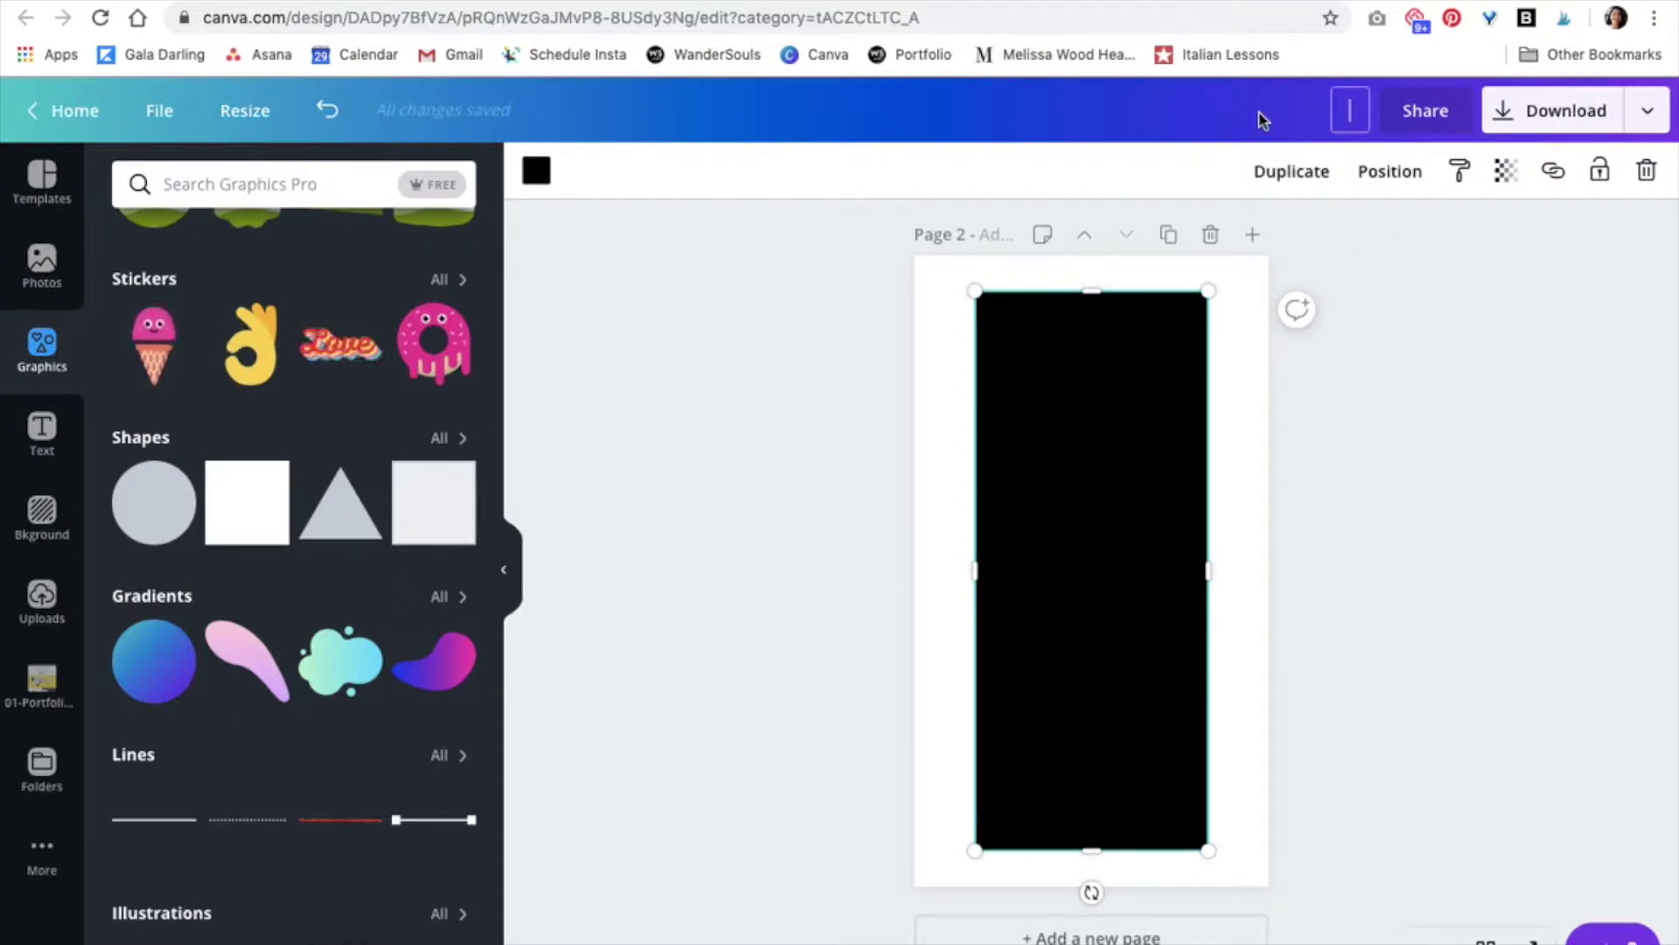
{"action": "type", "text": "Portfoli"}
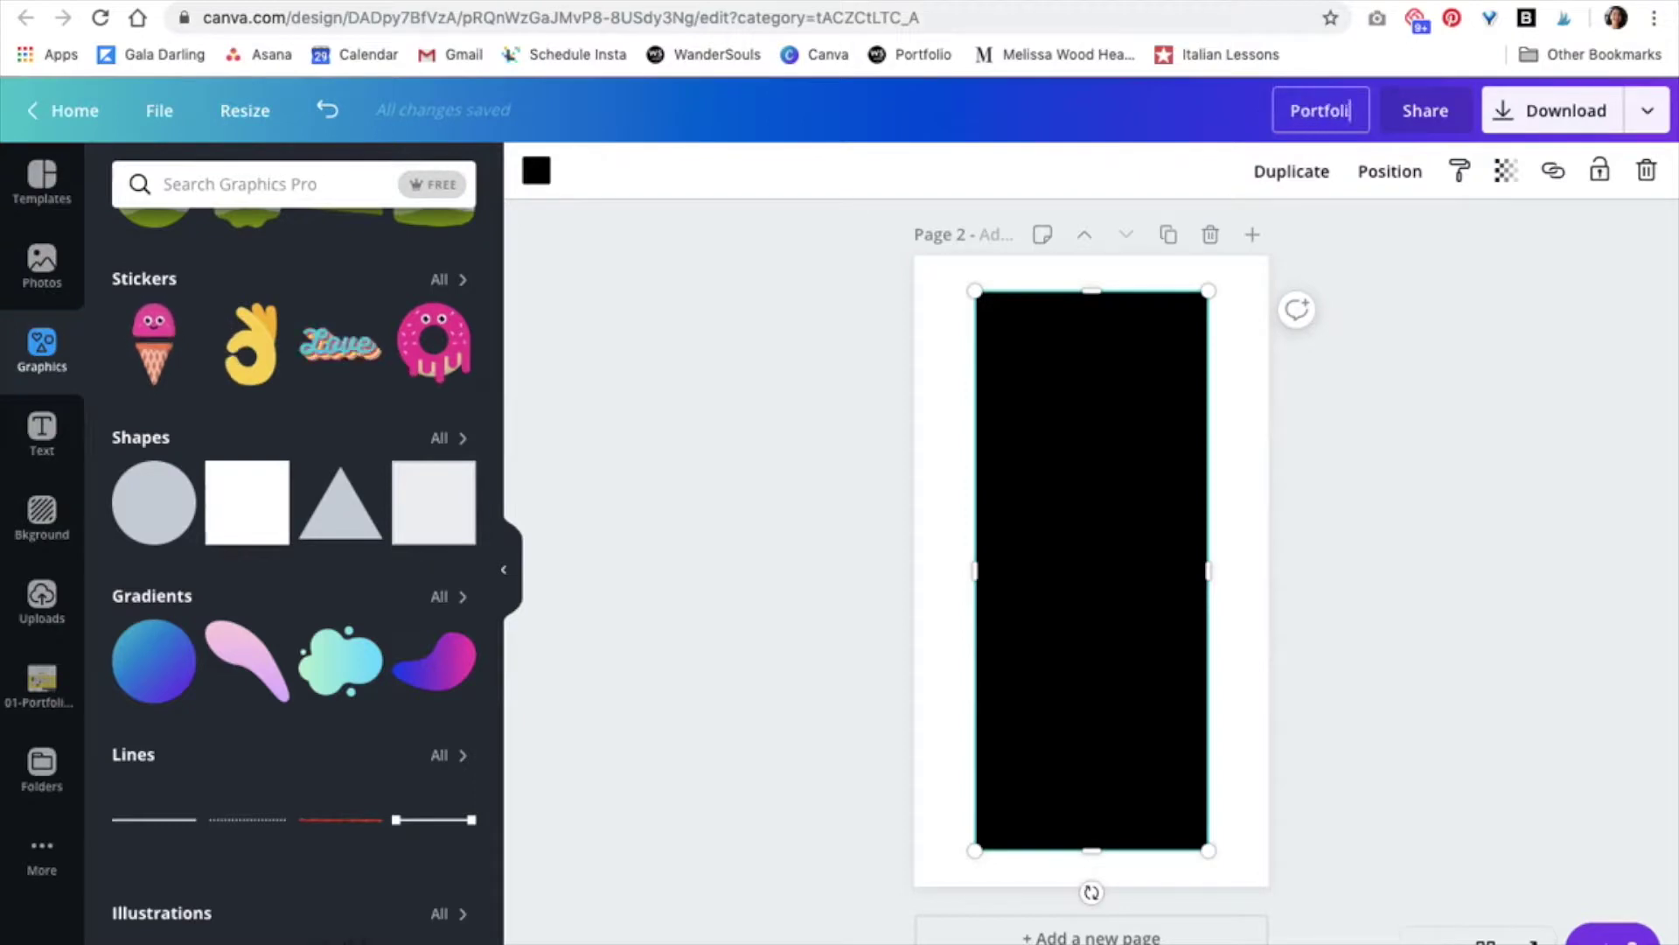
{"action": "type", "text": "o Showcase Instagram Story"}
{"action": "key", "text": "Return"}
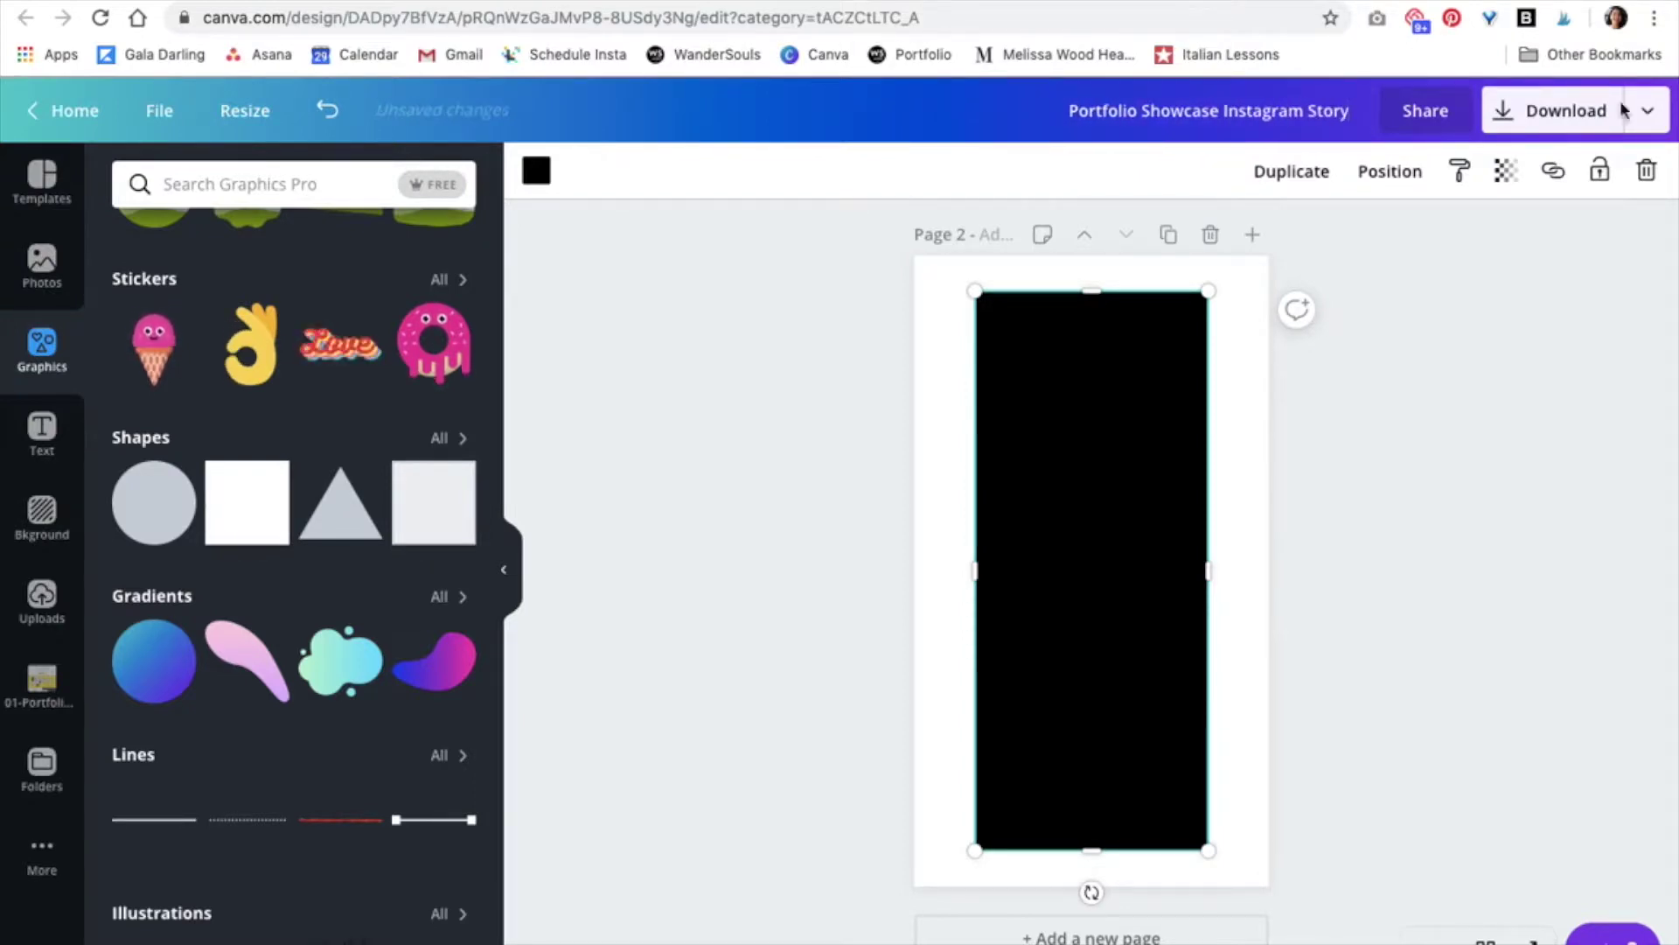
Download only Page 2 as a PNG.
{"action": "left_click", "coordinate": [1516, 113]}
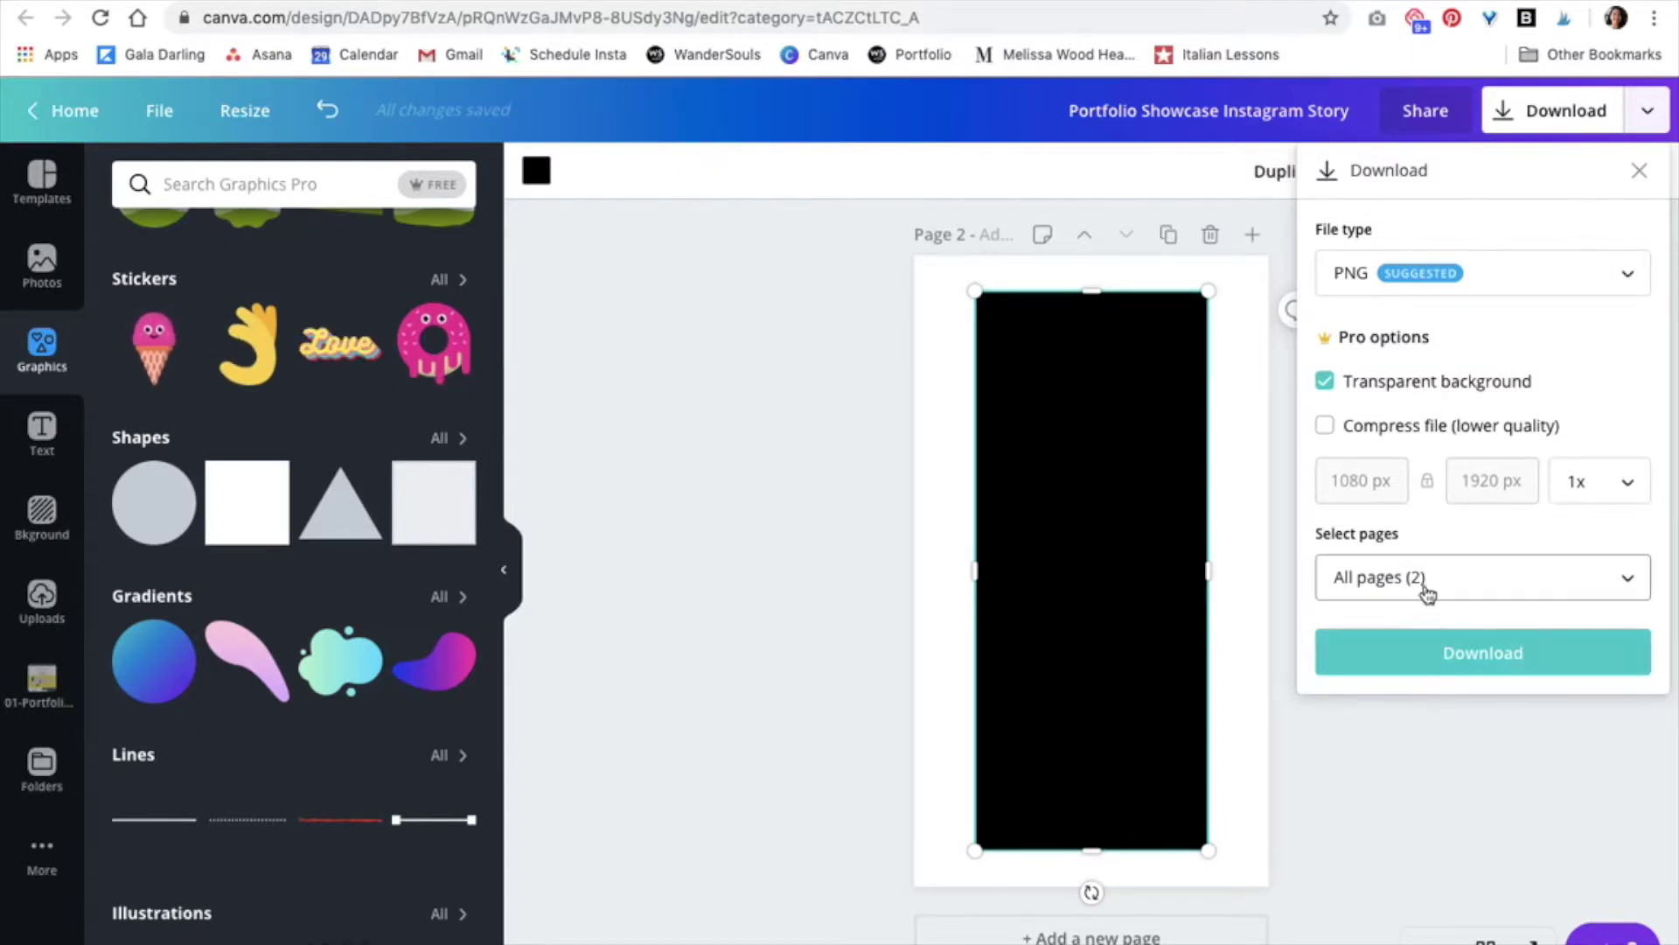
{"action": "left_click", "coordinate": [1419, 581]}
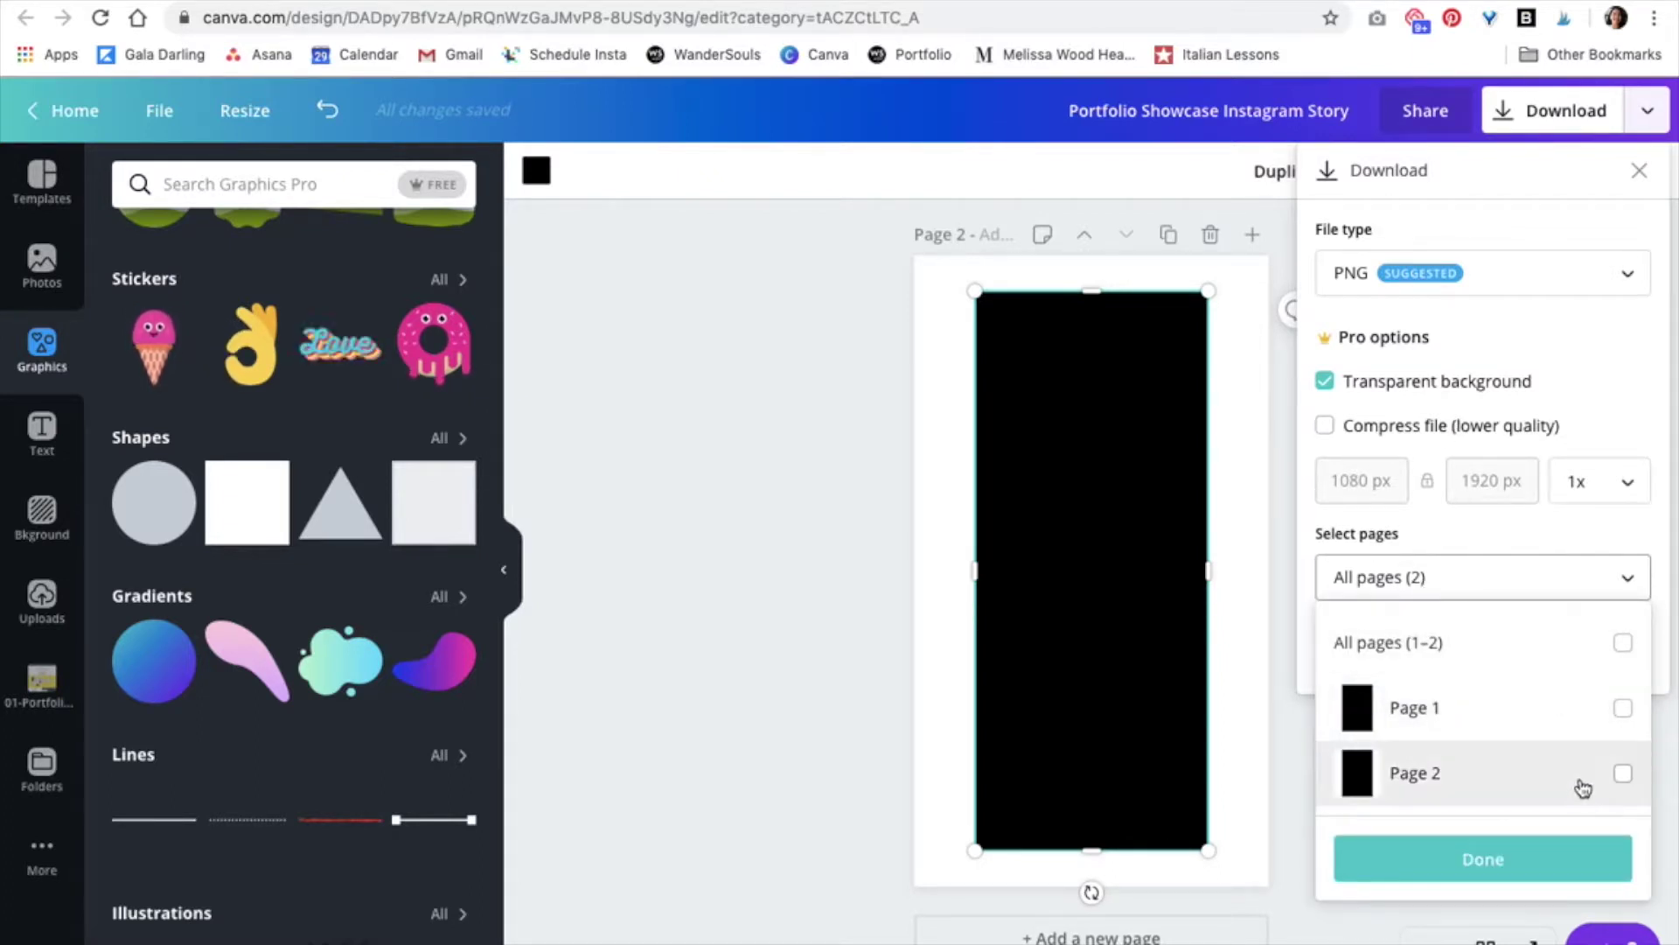
{"action": "left_click", "coordinate": [1583, 787]}
{"action": "left_click", "coordinate": [1473, 861]}
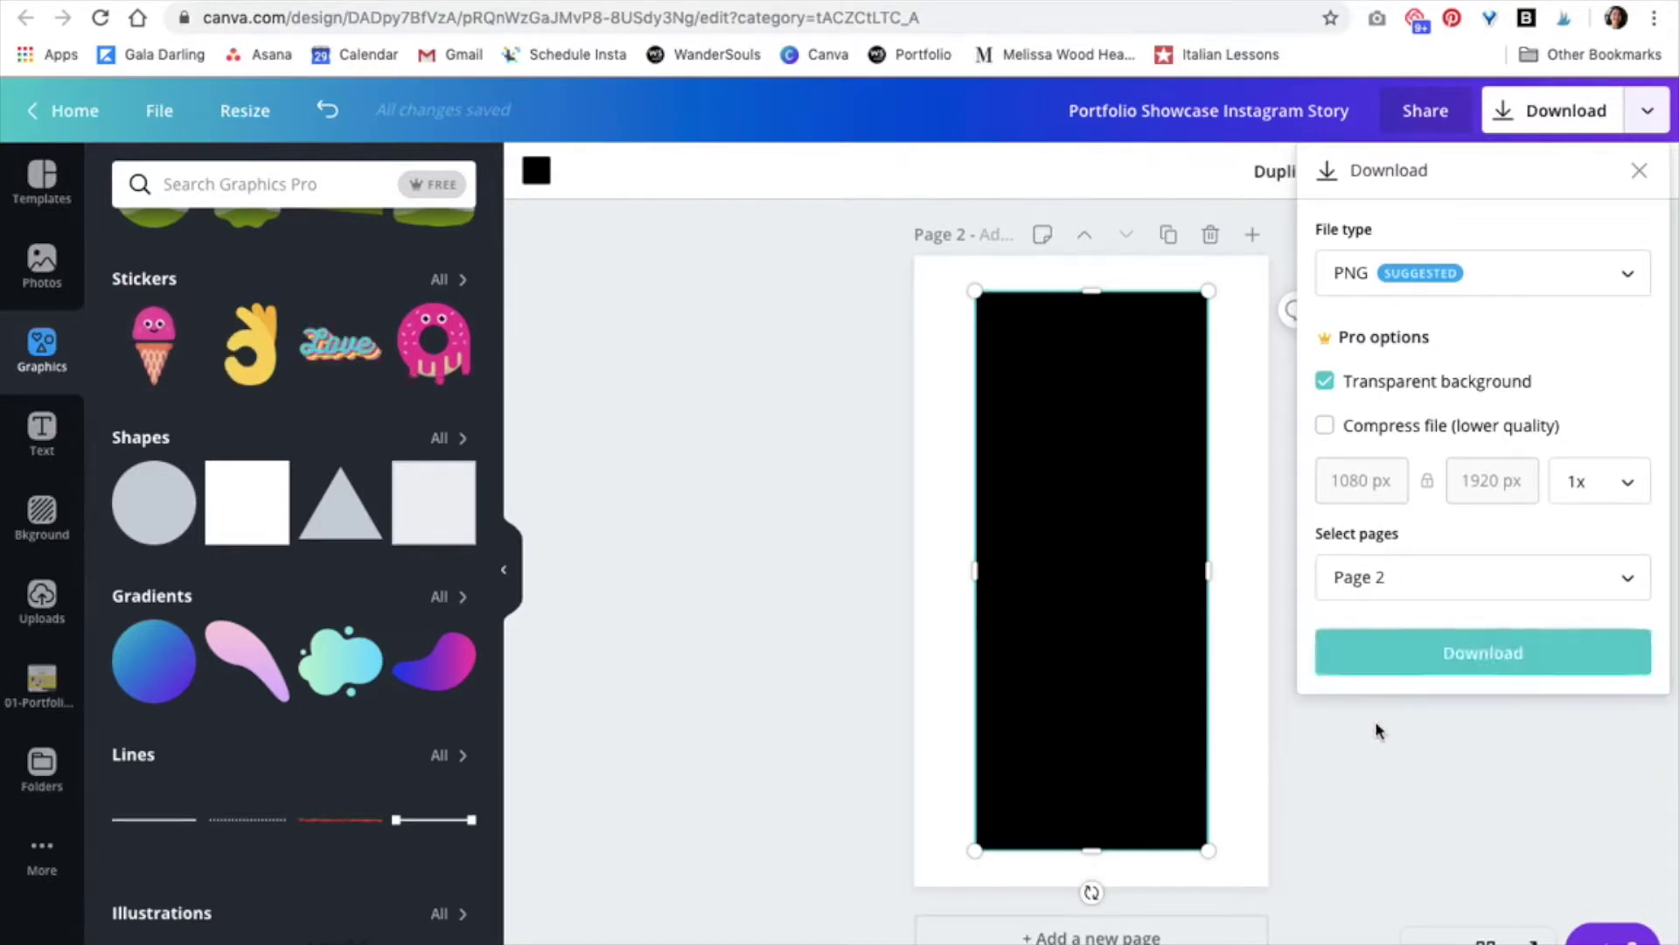
{"action": "left_click", "coordinate": [1410, 666]}
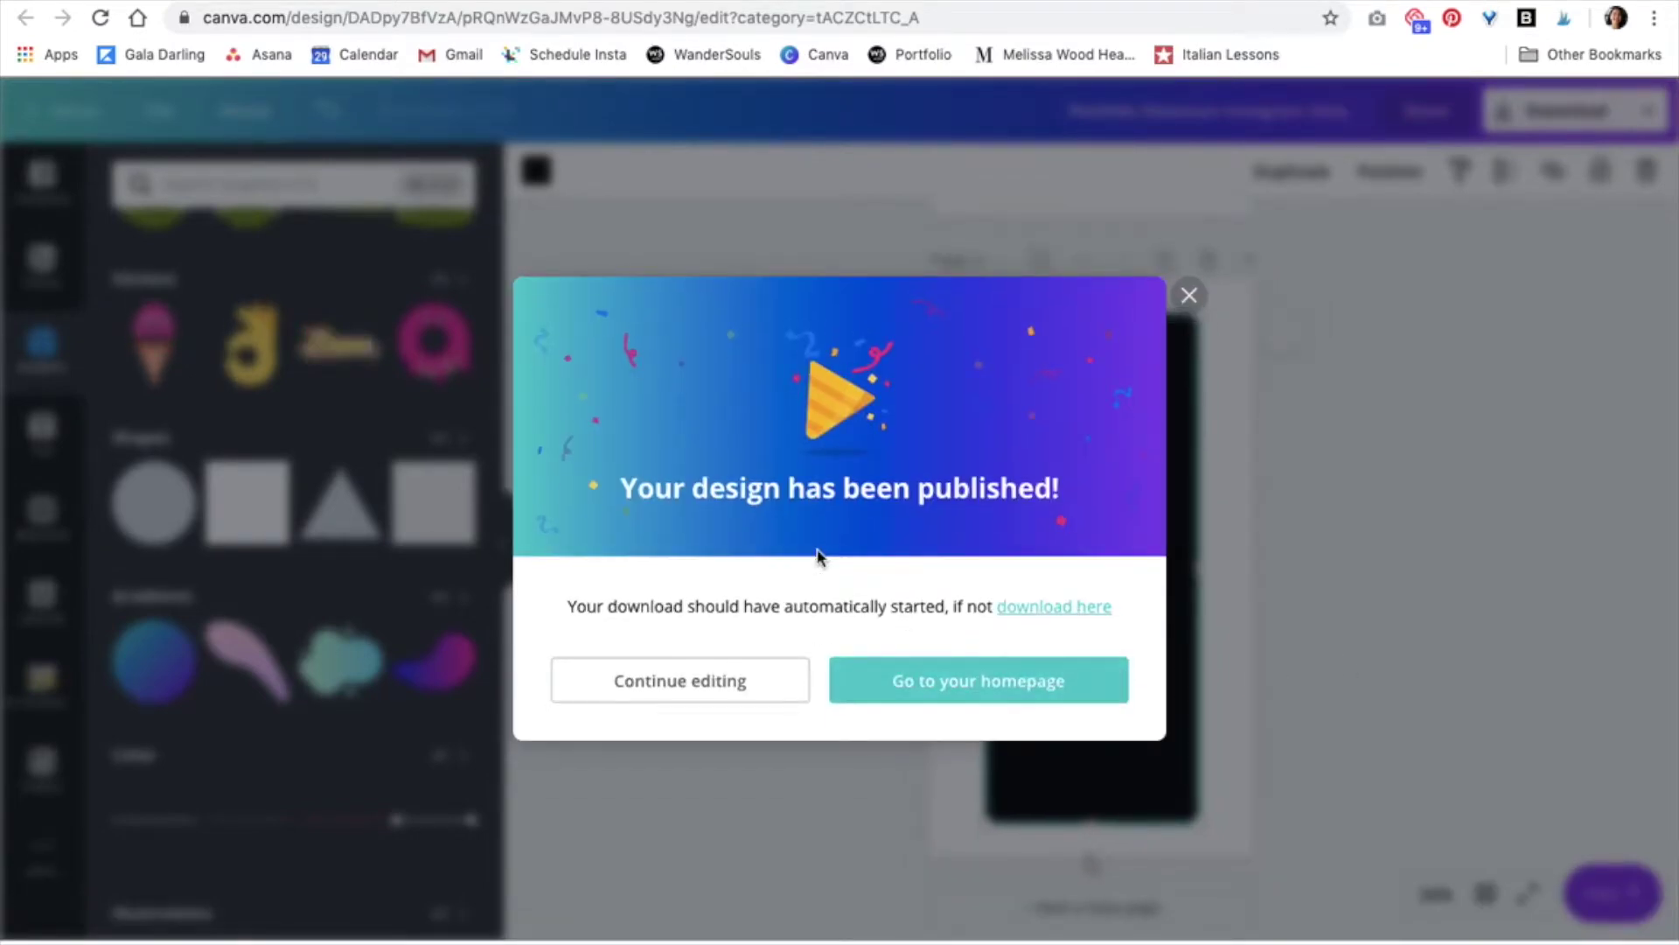
Delete the extra page 2 and the black rectangle.
{"action": "left_click", "coordinate": [1186, 297]}
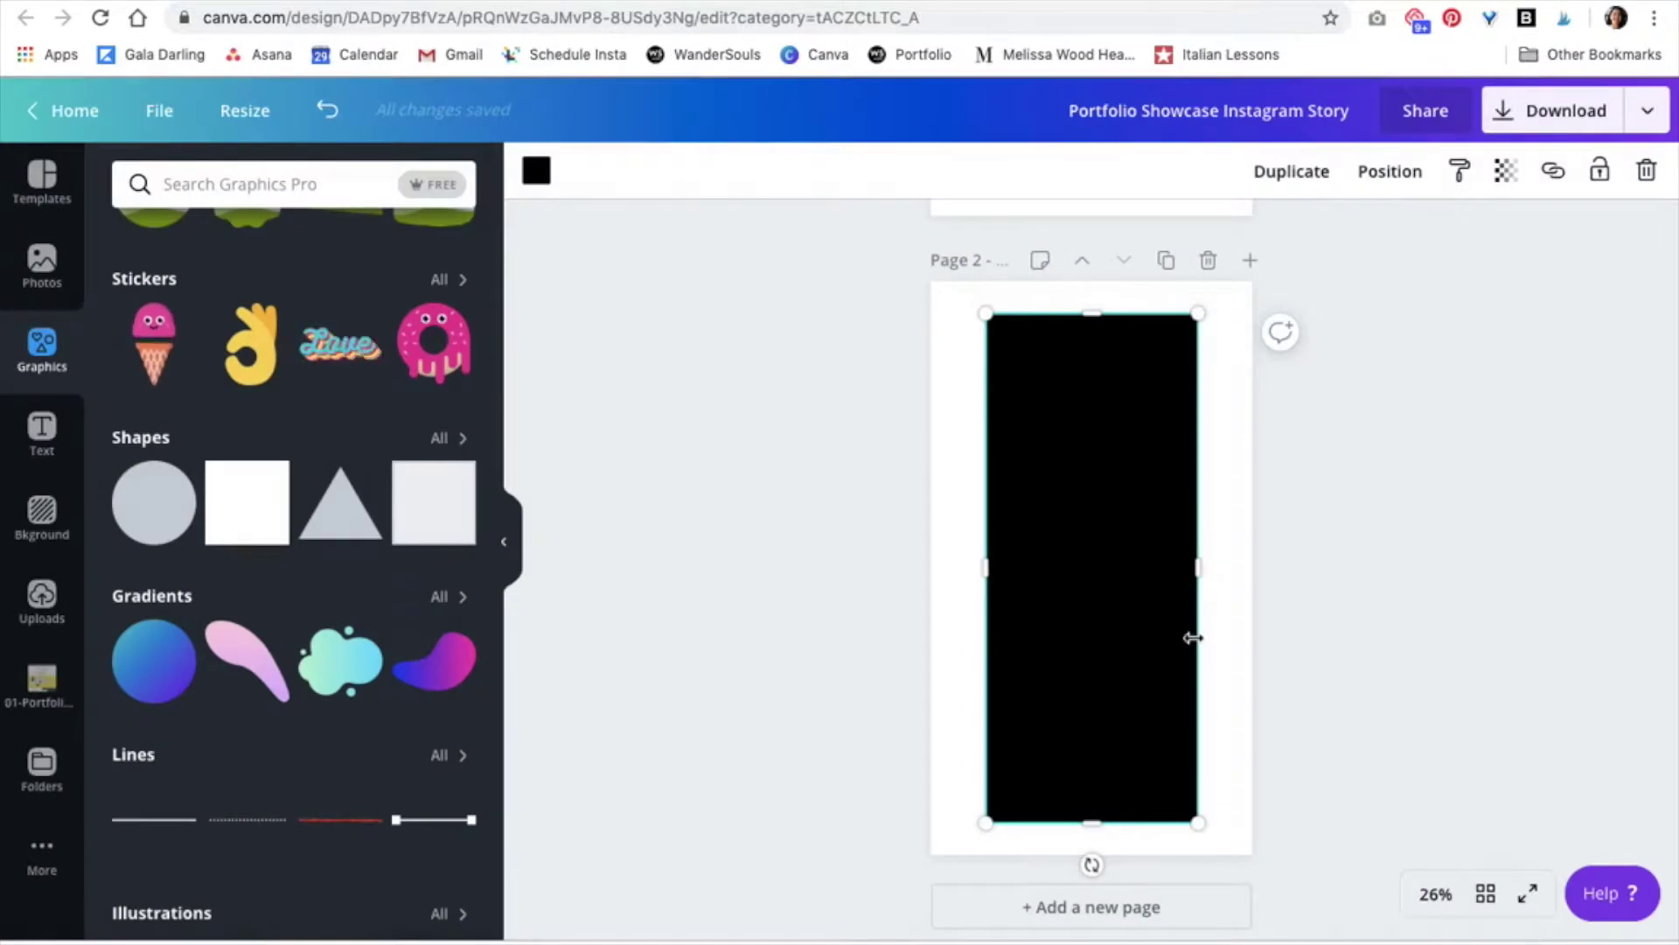
{"action": "left_click", "coordinate": [1208, 260]}
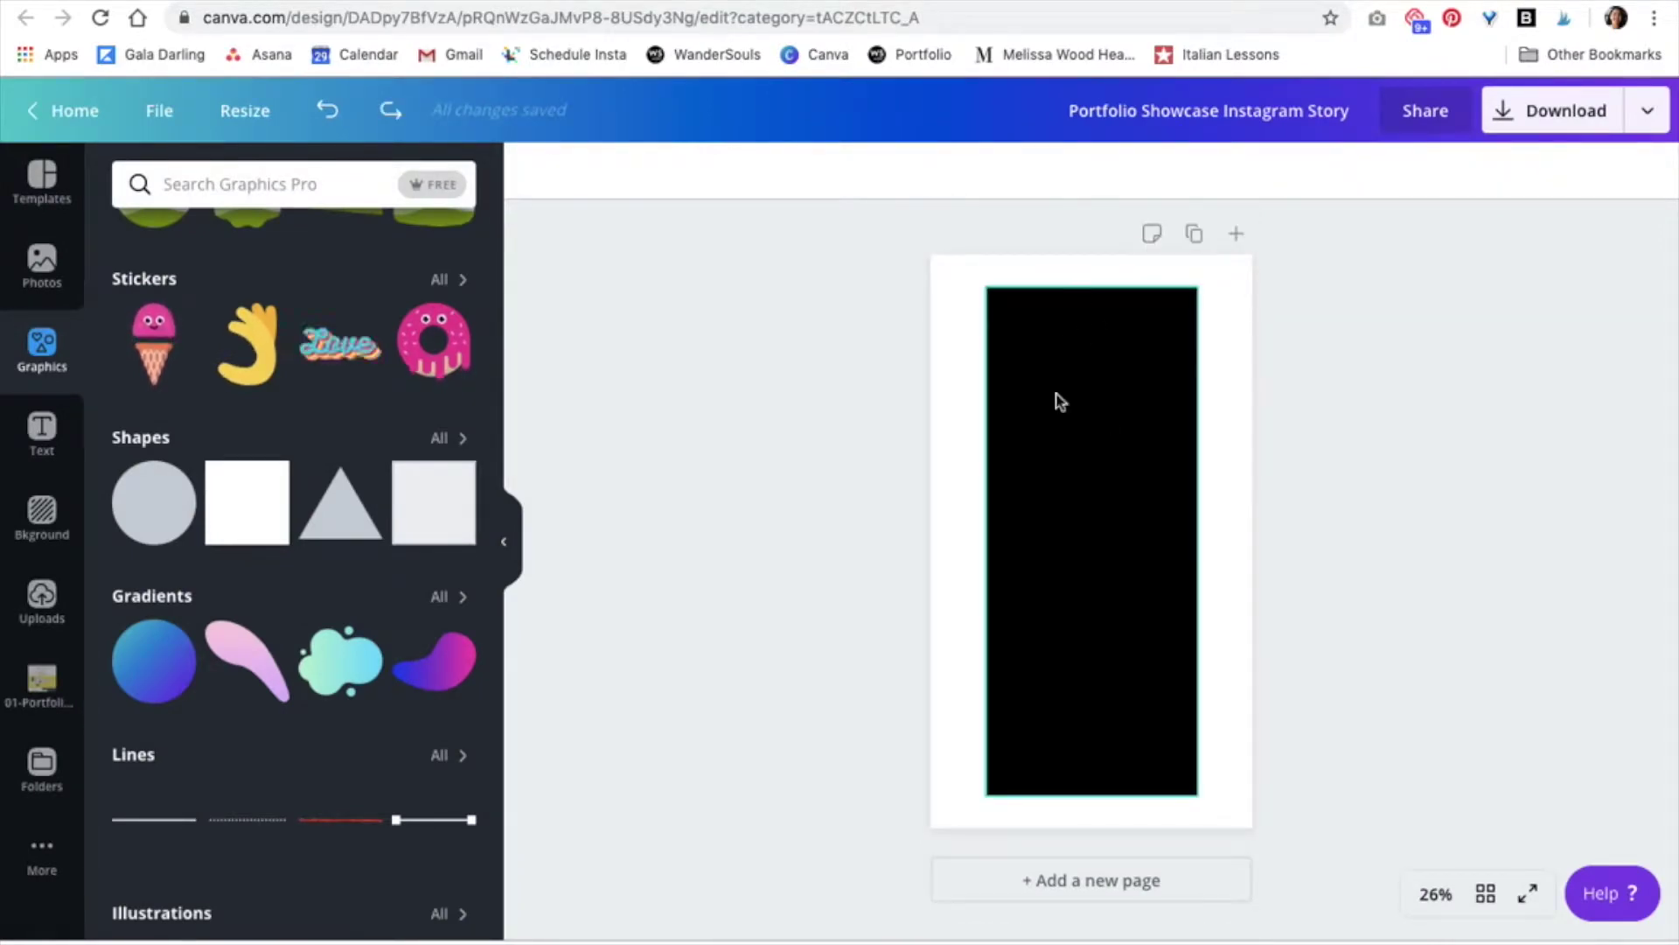
{"action": "left_click", "coordinate": [1096, 372]}
{"action": "key", "text": "Delete"}
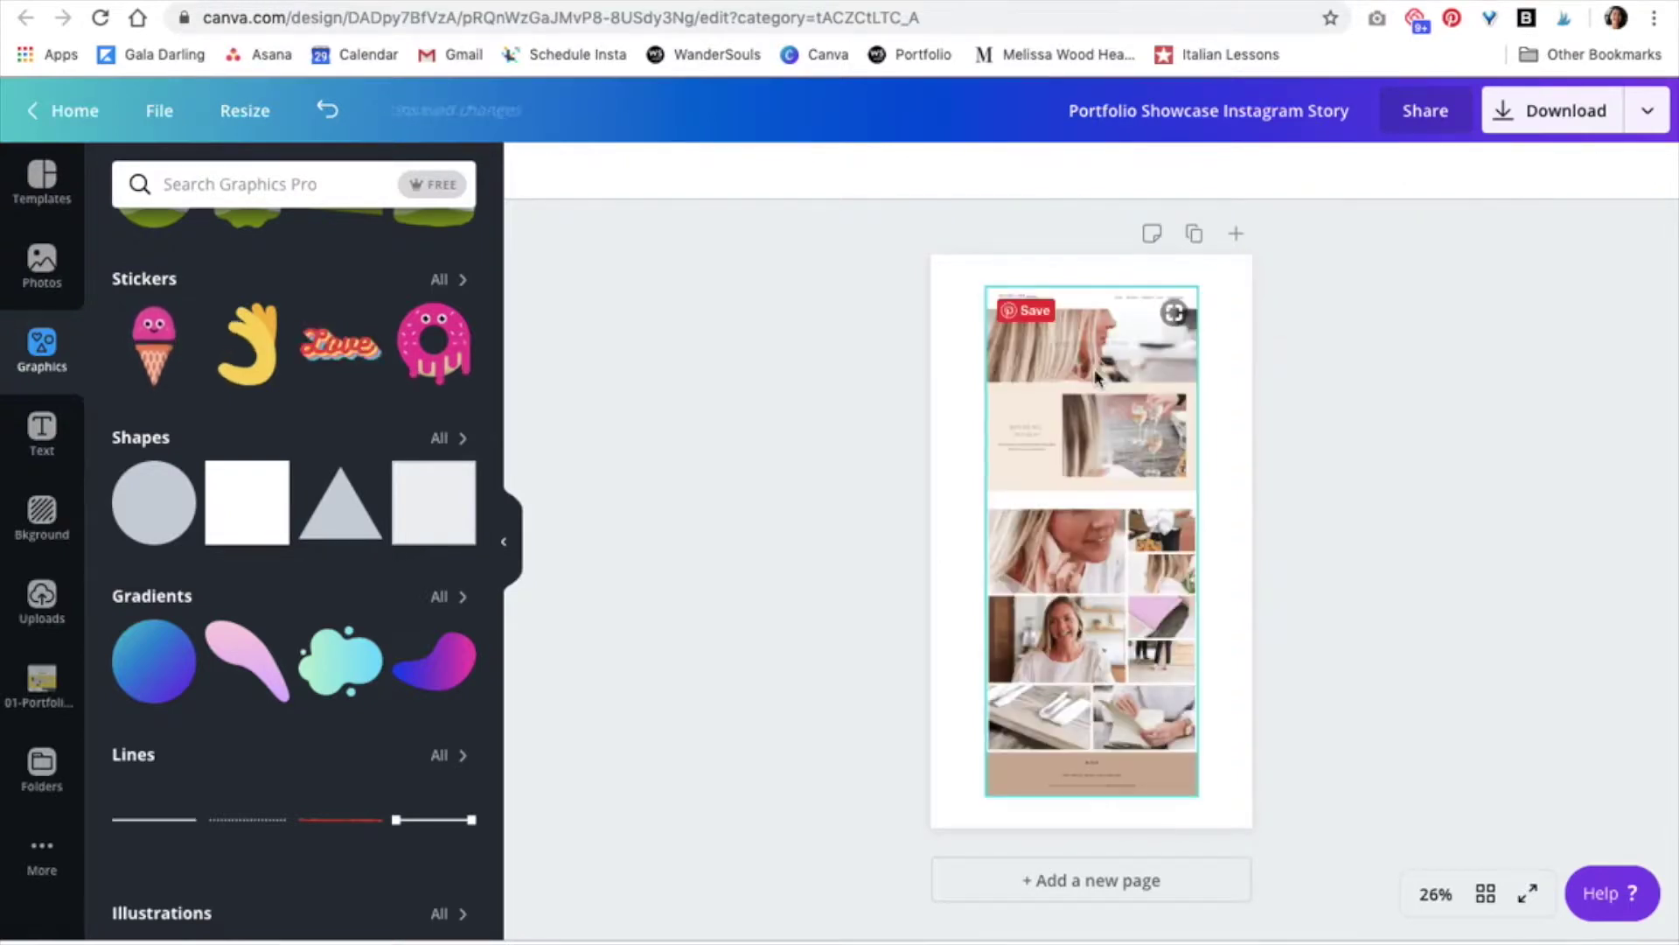
Upload the black PNG and stretch it over page 1 at 1080 × 1920.
{"action": "left_click", "coordinate": [42, 598]}
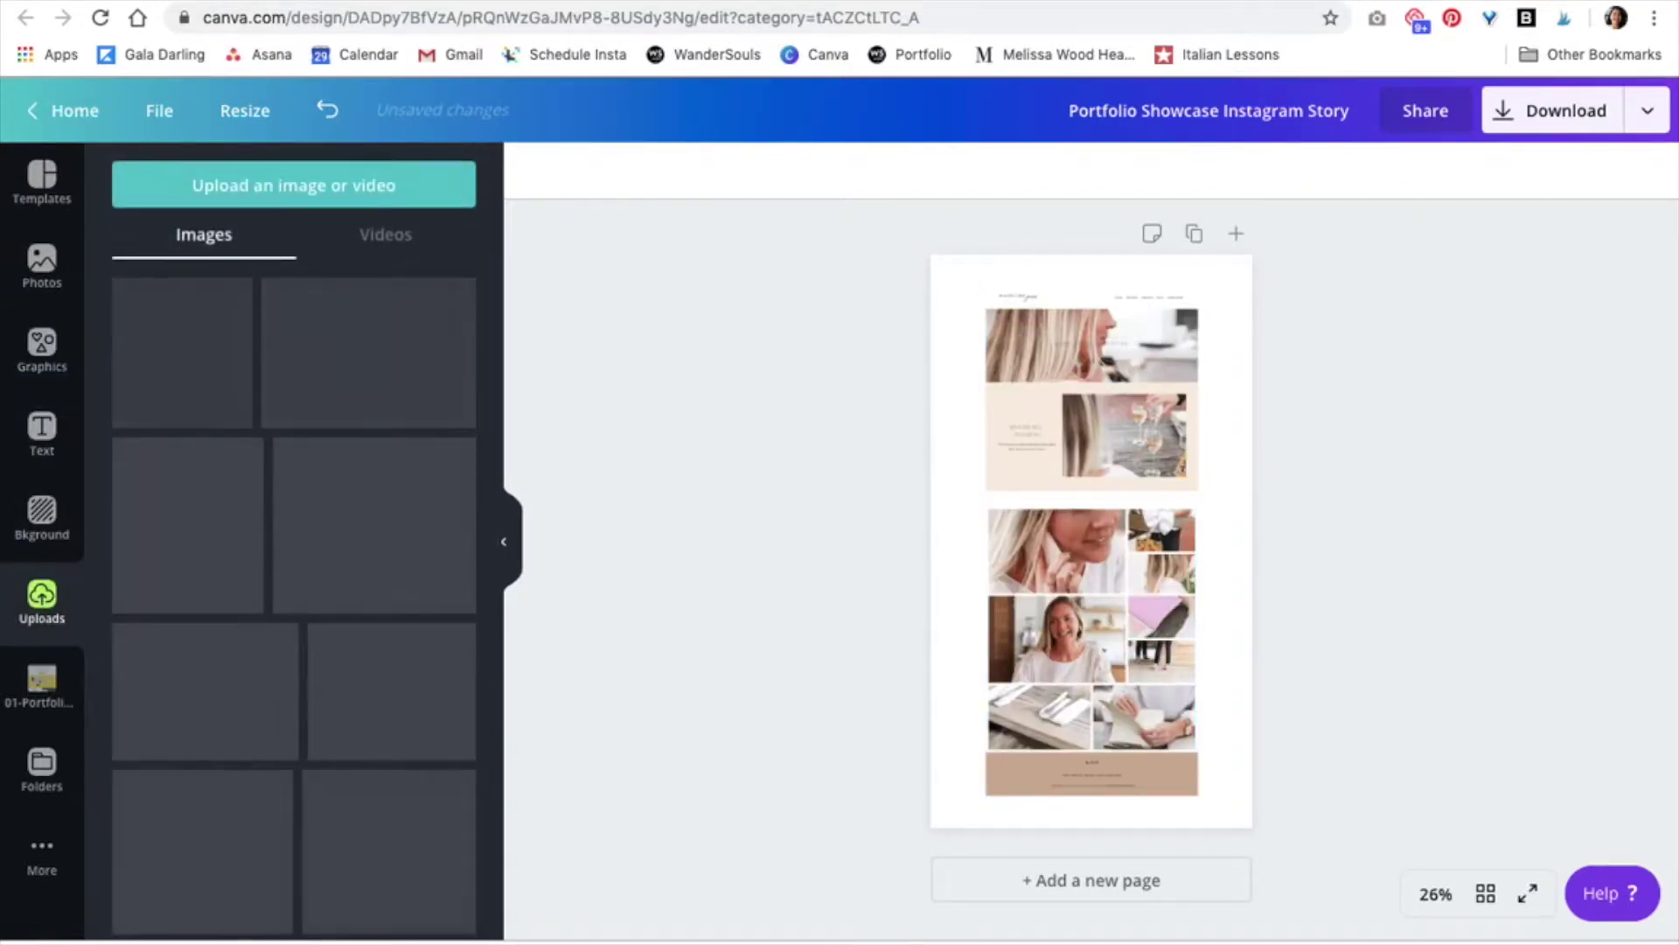
{"action": "left_click_drag", "start_coordinate": [173, 498], "coordinate": [207, 371]}
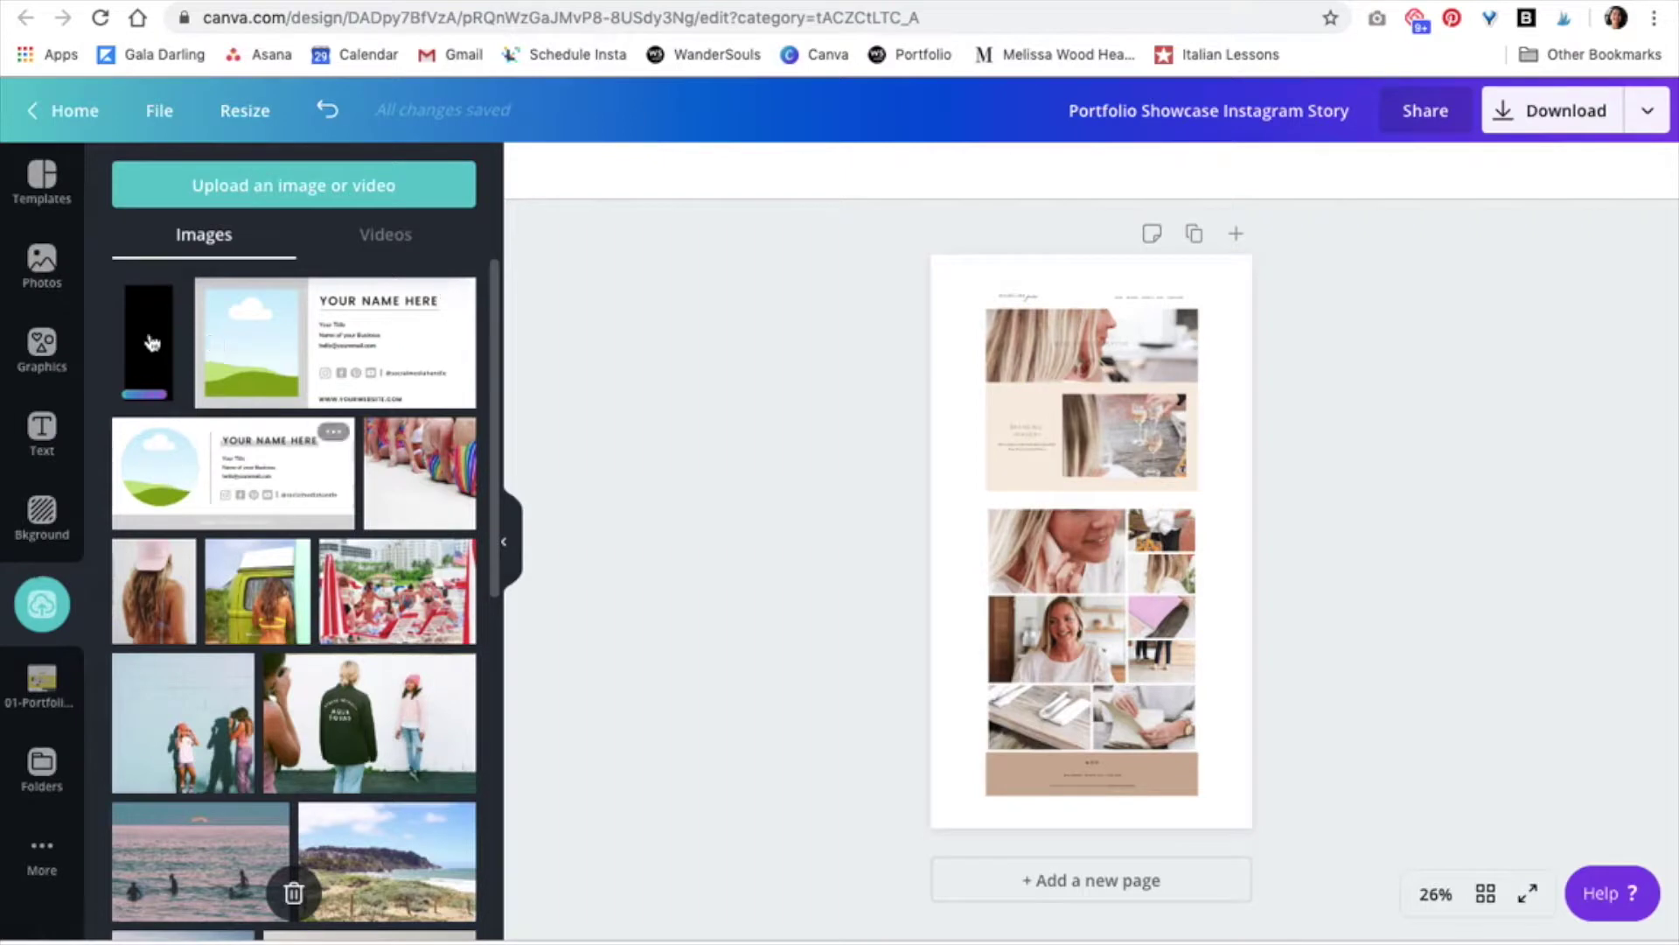
{"action": "left_click", "coordinate": [146, 362]}
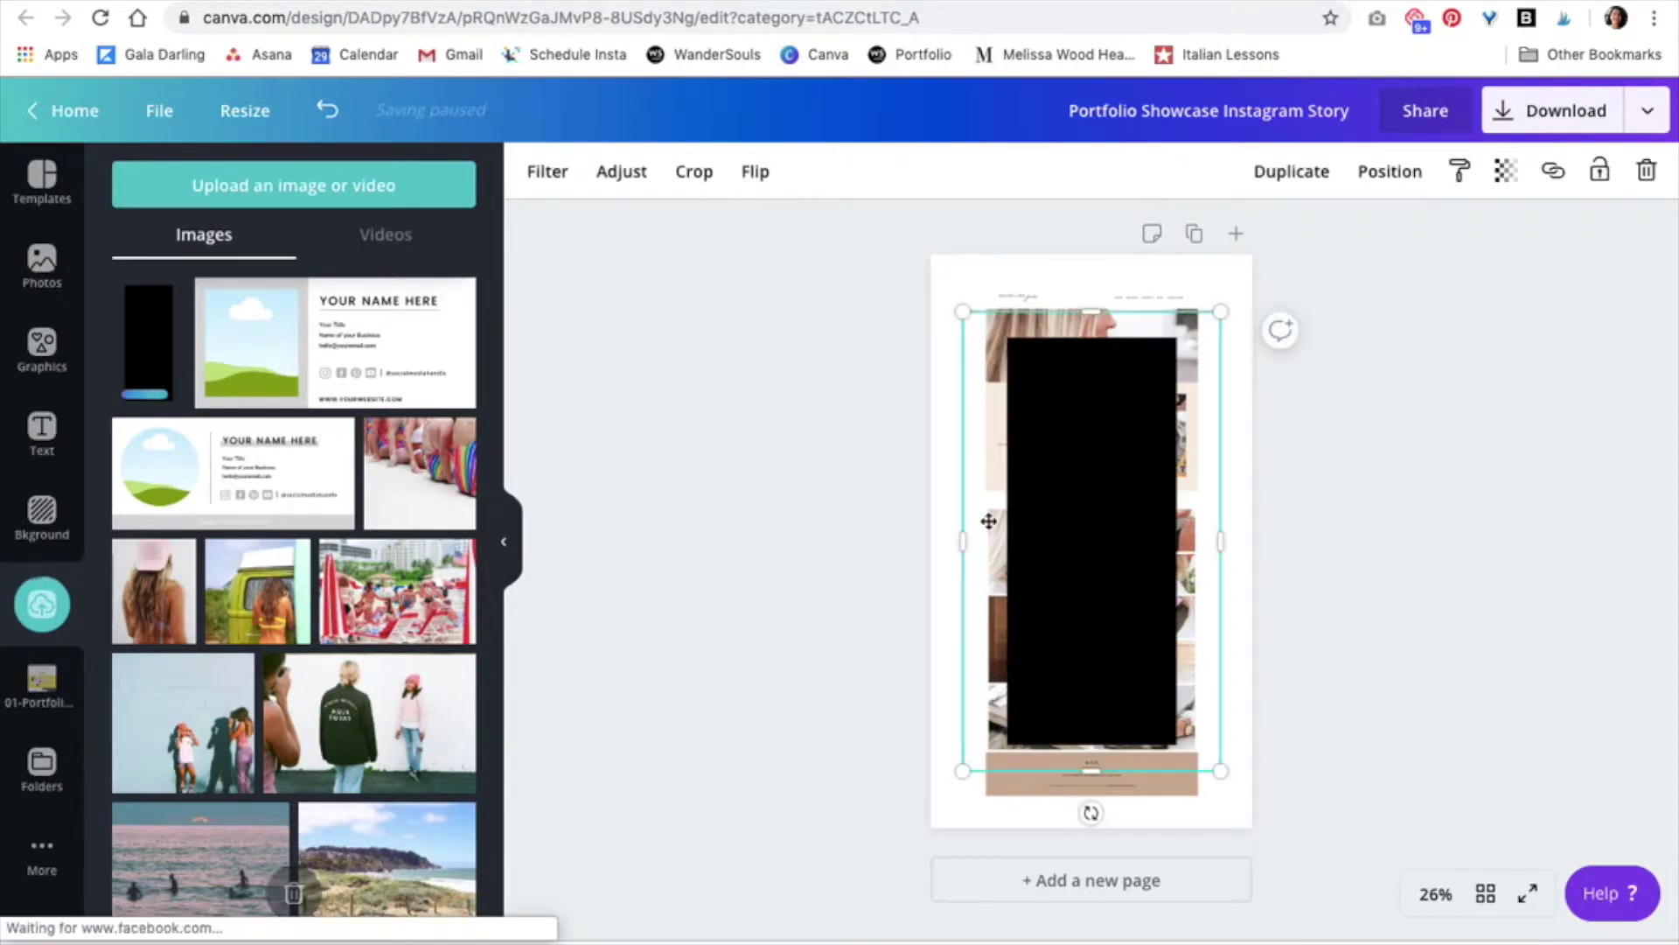
{"action": "left_click_drag", "start_coordinate": [1085, 472], "coordinate": [1078, 452]}
{"action": "left_click_drag", "start_coordinate": [1190, 726], "coordinate": [1254, 819]}
{"action": "left_click_drag", "start_coordinate": [1253, 262], "coordinate": [1256, 254]}
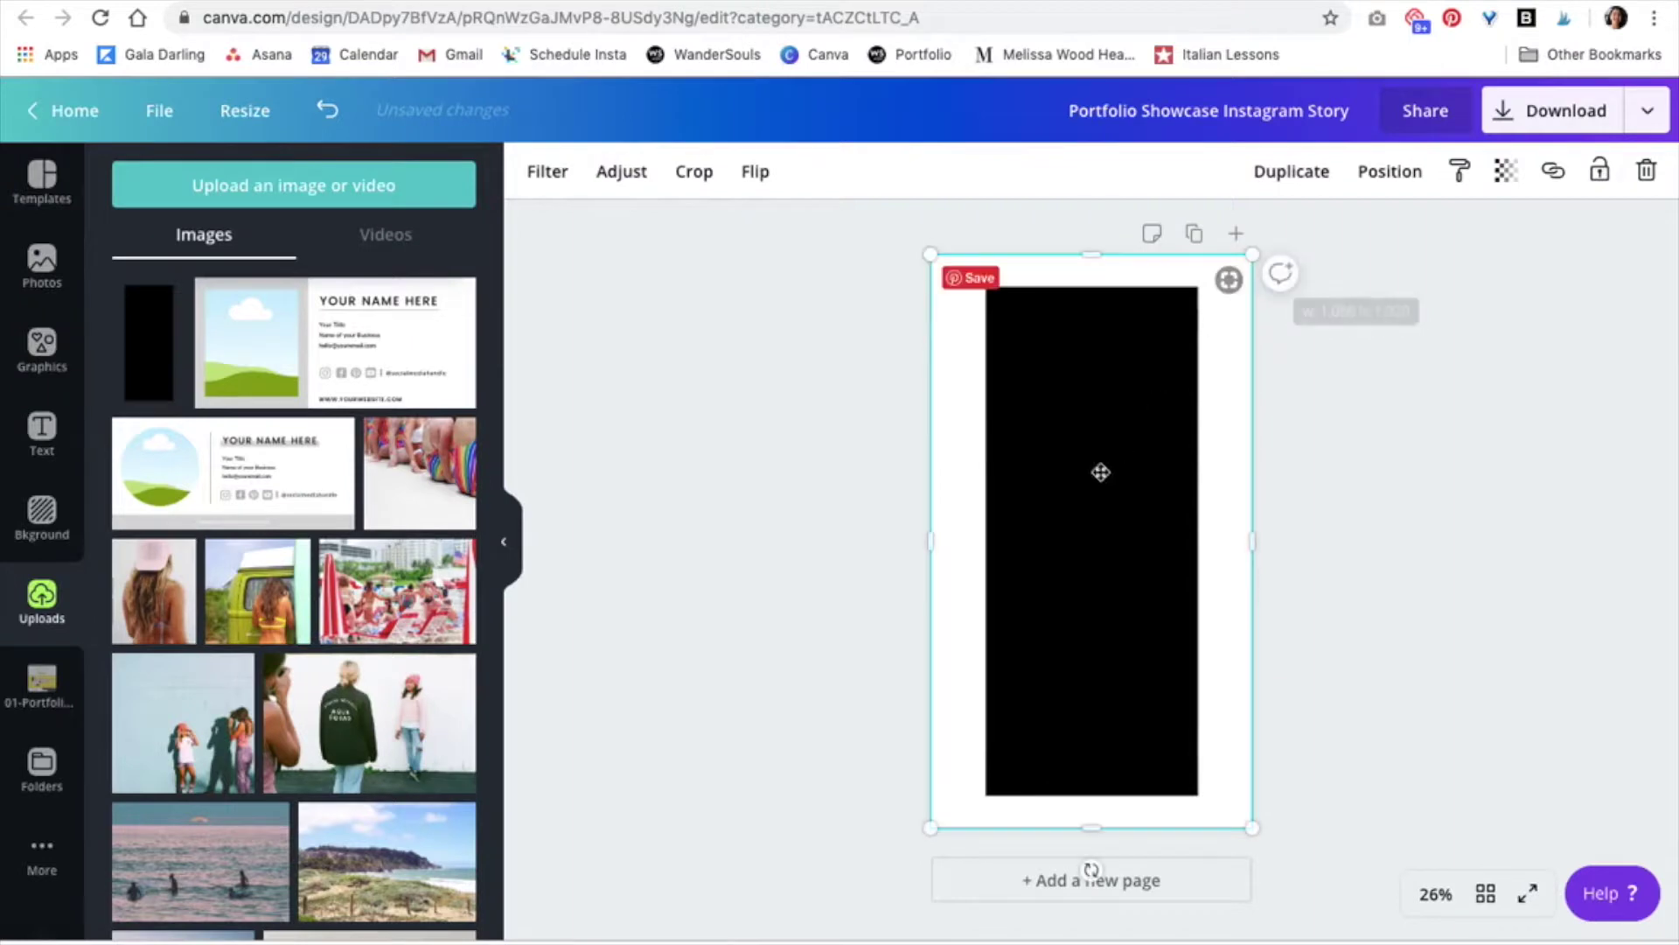
Send the black image backward, behind the portfolio screenshot.
{"action": "left_click", "coordinate": [1396, 175]}
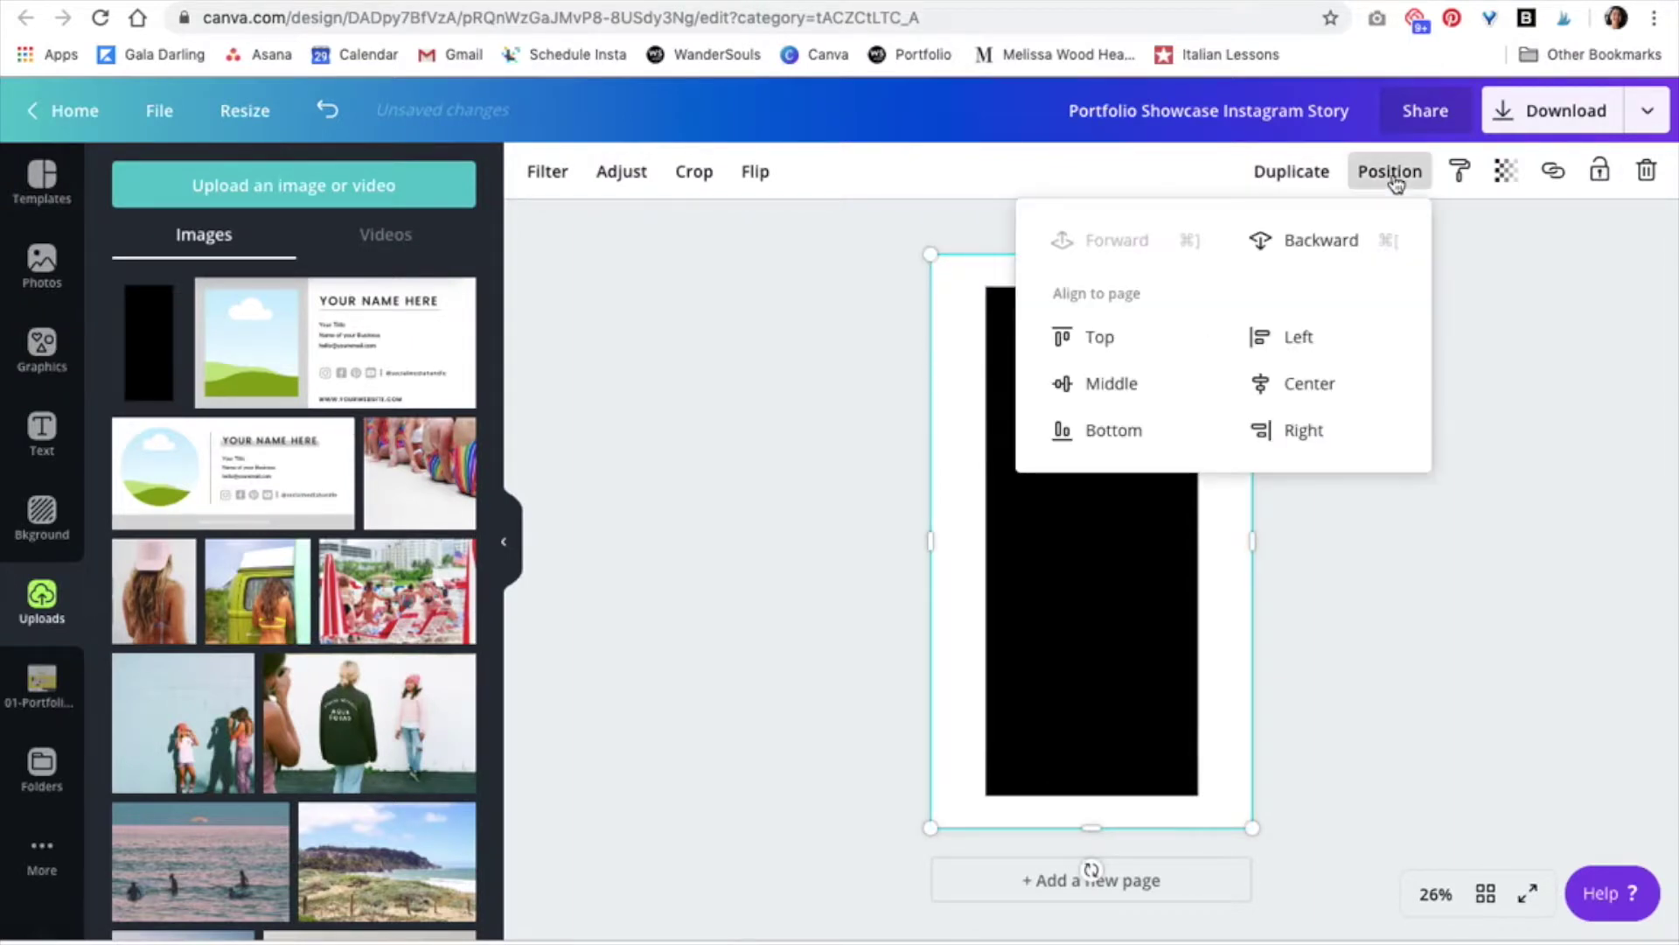
{"action": "left_click", "coordinate": [1311, 254]}
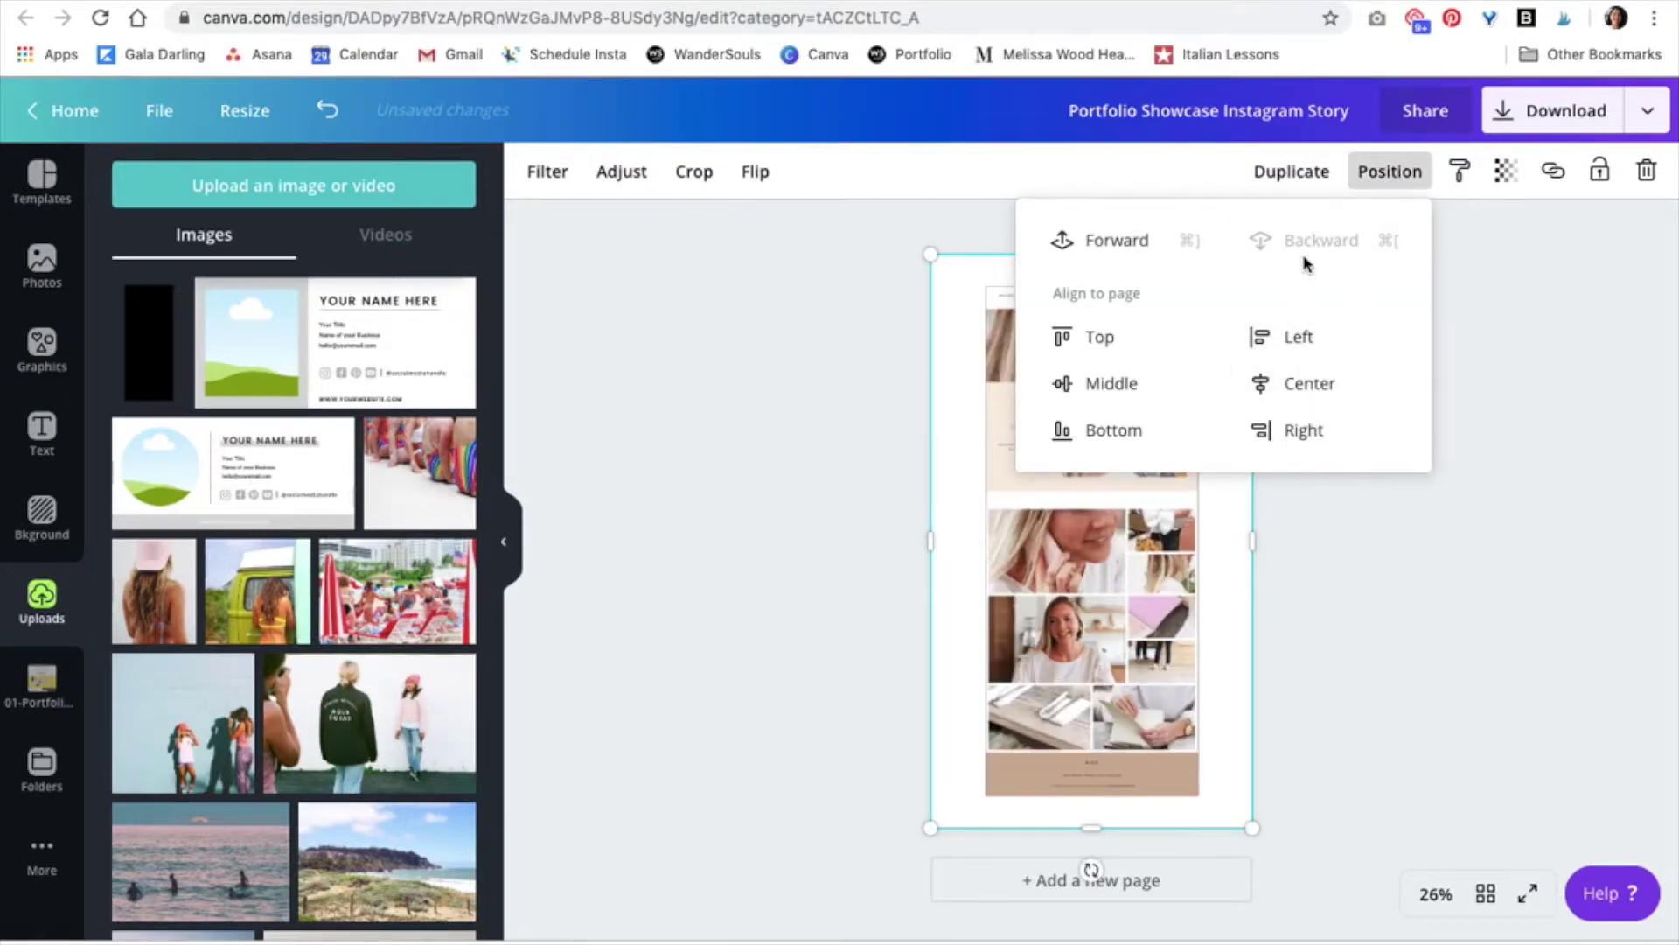
{"action": "left_click", "coordinate": [1232, 651]}
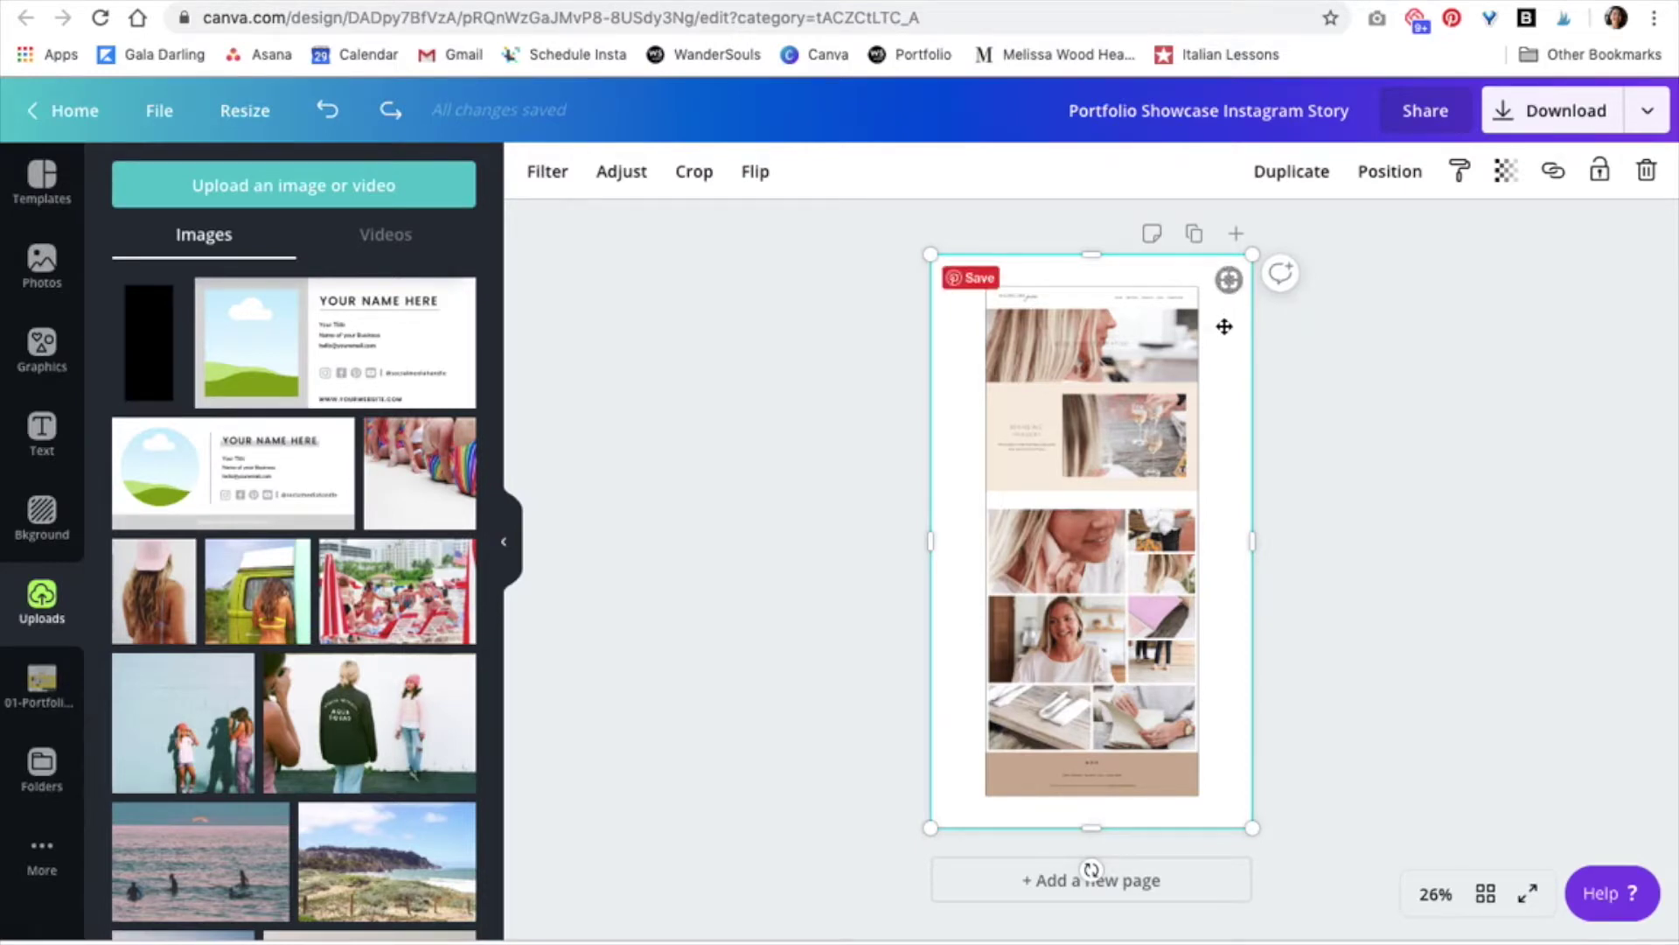
Offset the black image right and down, resized to about 1049×1865, as a shadow edge.
{"action": "left_click_drag", "start_coordinate": [1225, 327], "coordinate": [1240, 342]}
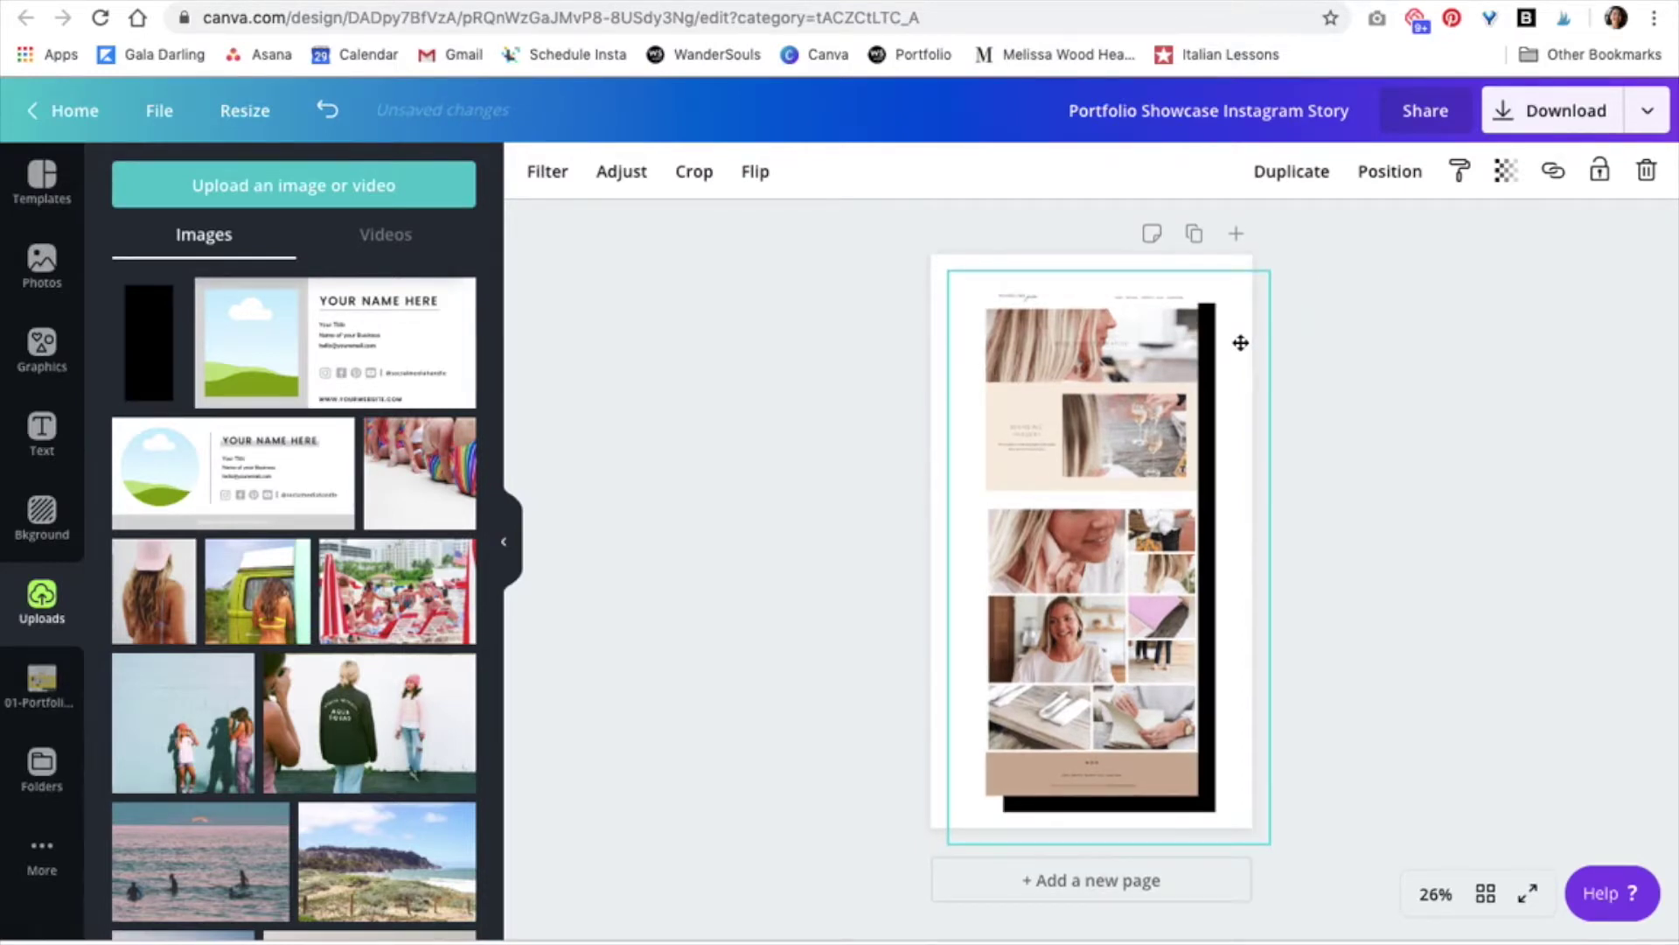
{"action": "left_click_drag", "start_coordinate": [1269, 844], "coordinate": [1260, 848]}
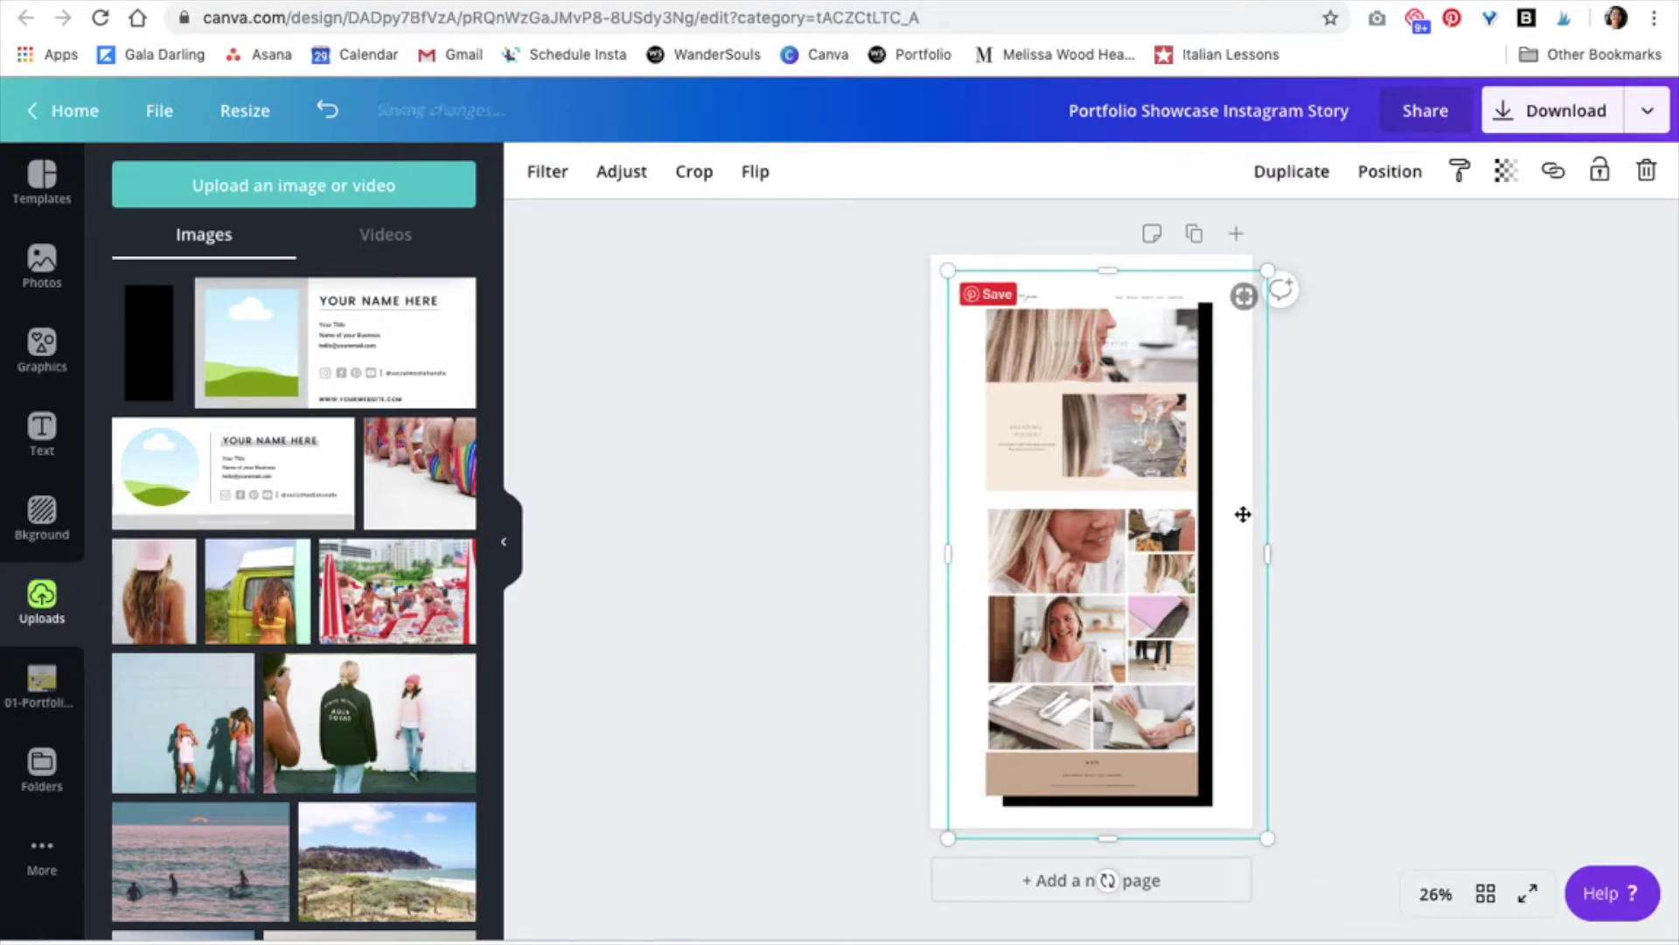
{"action": "left_click_drag", "start_coordinate": [1242, 513], "coordinate": [1242, 515]}
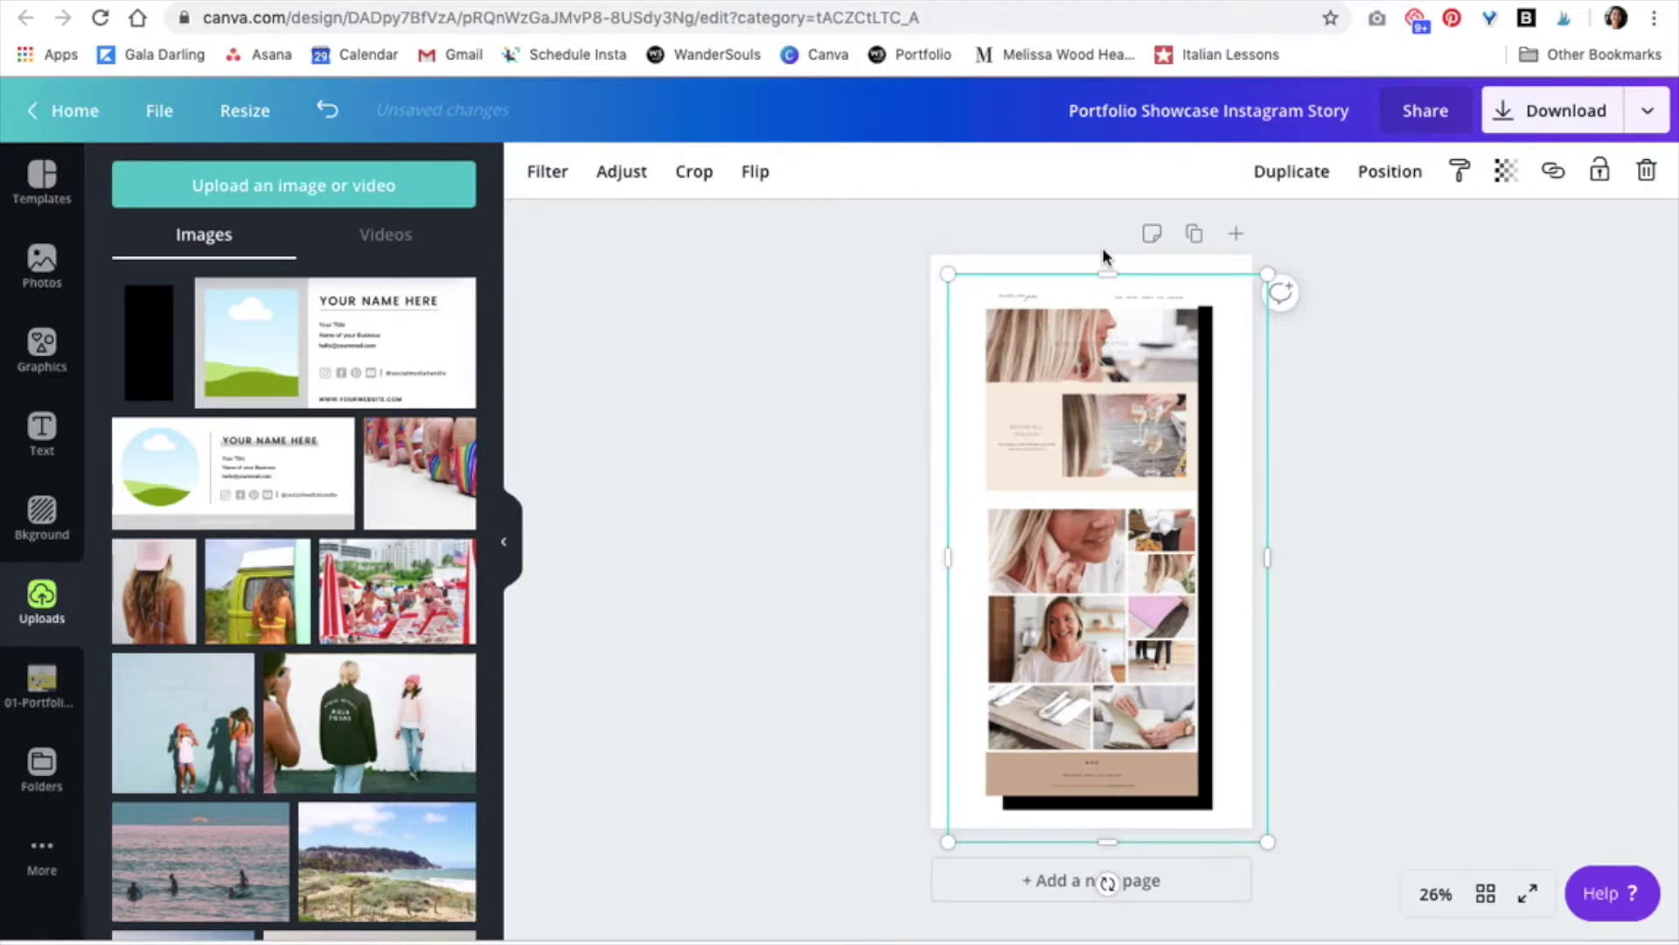
Blur the black shadow to 25 and set its transparency to 43.
{"action": "left_click", "coordinate": [621, 173]}
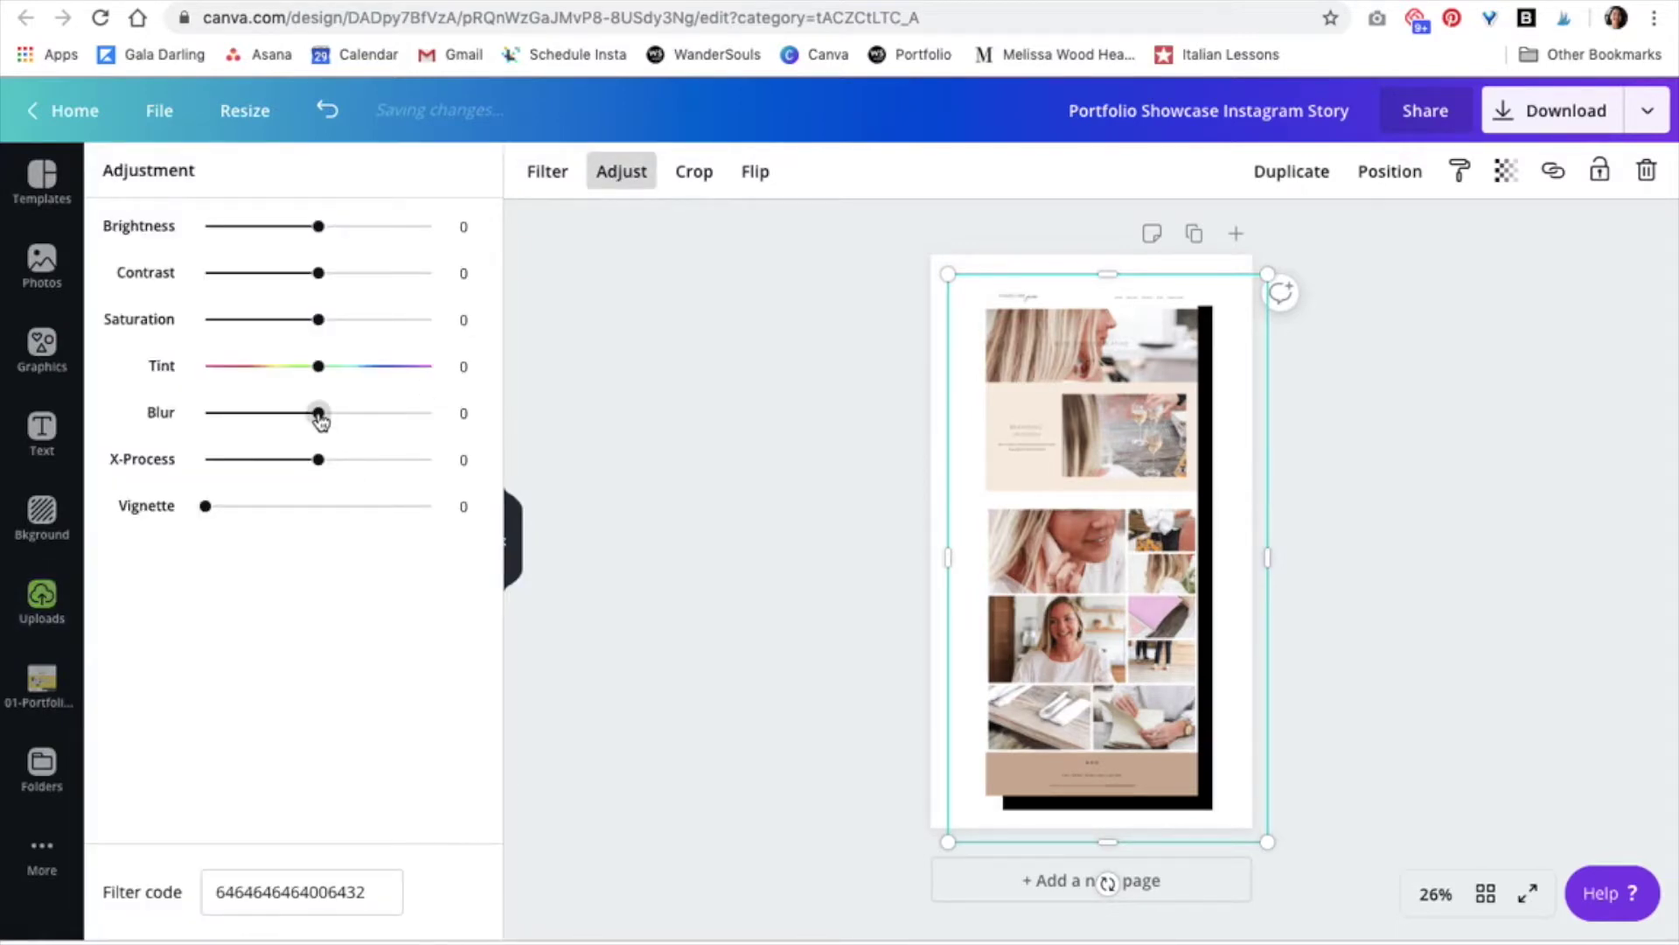
{"action": "mouse_move", "coordinate": [320, 421]}
{"action": "left_mouse_down"}
{"action": "mouse_move", "coordinate": [446, 431]}
{"action": "mouse_move", "coordinate": [350, 418]}
{"action": "left_mouse_up"}
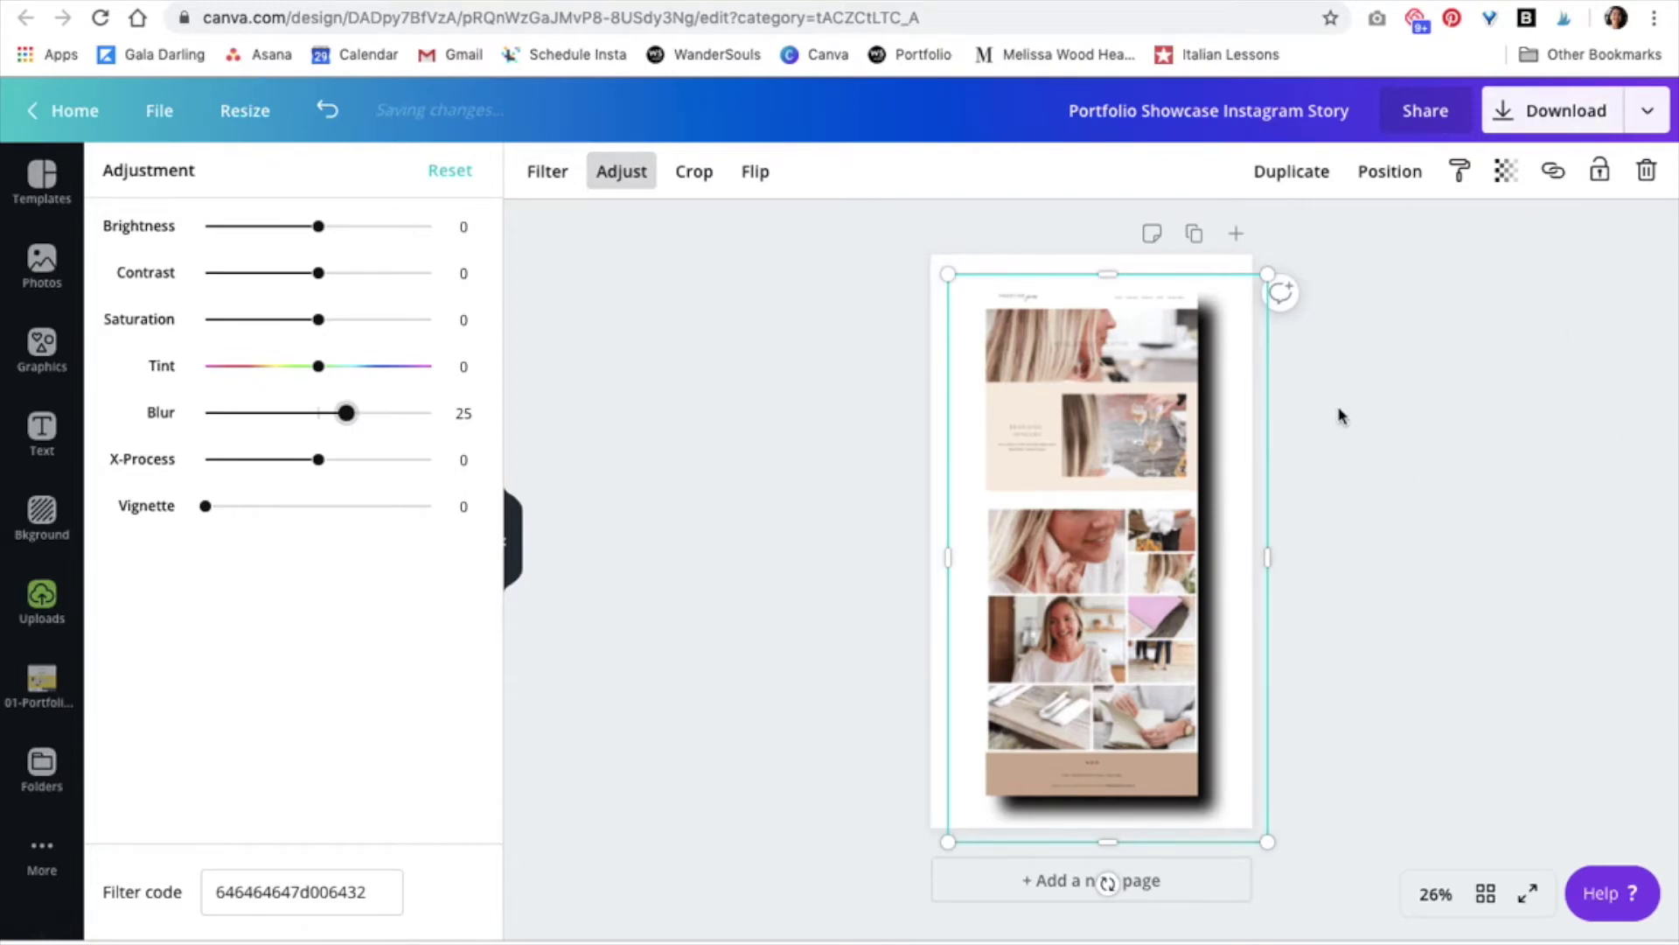
{"action": "left_click", "coordinate": [1505, 179]}
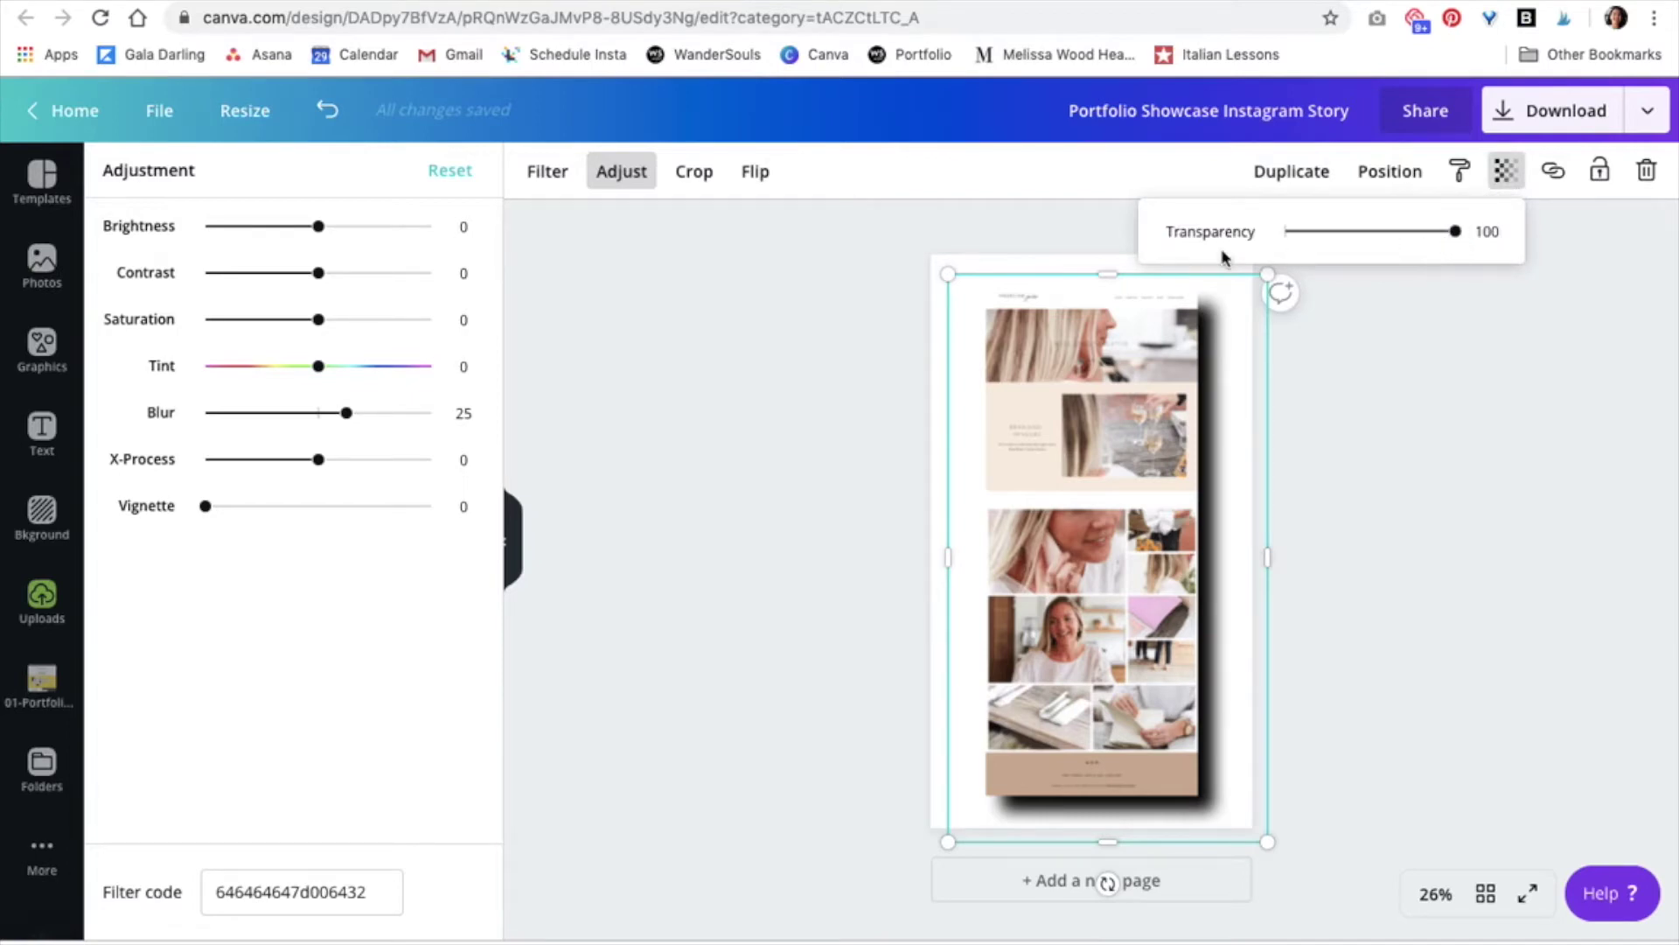
{"action": "left_click_drag", "start_coordinate": [1454, 231], "coordinate": [1365, 236]}
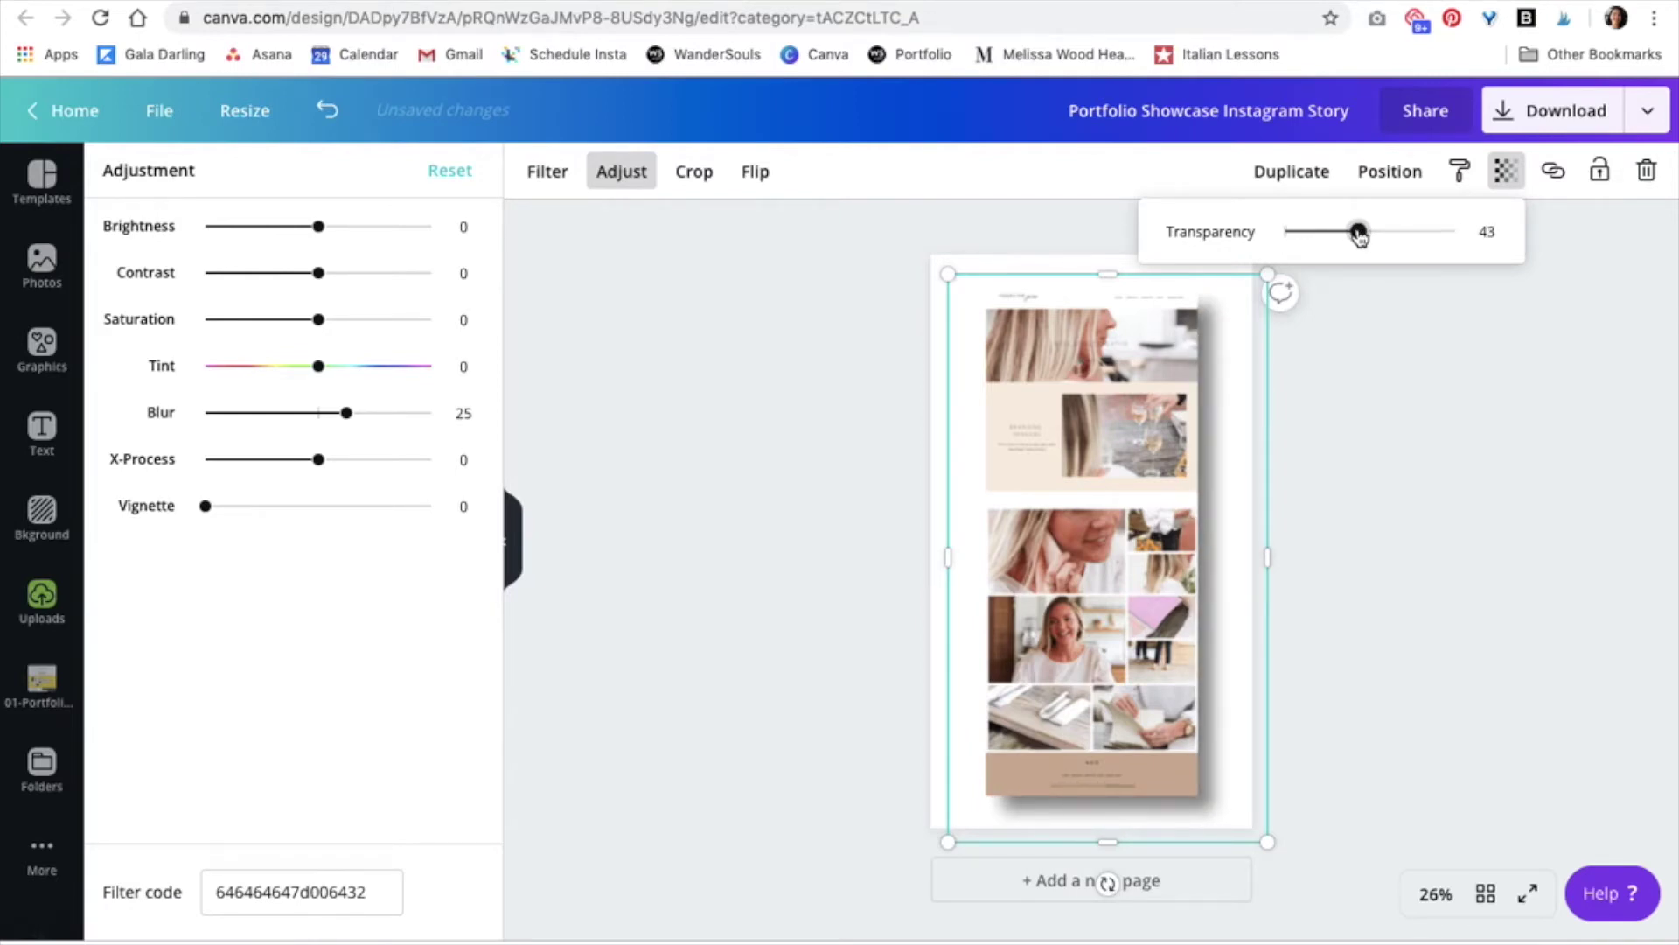
{"action": "left_click", "coordinate": [1393, 558]}
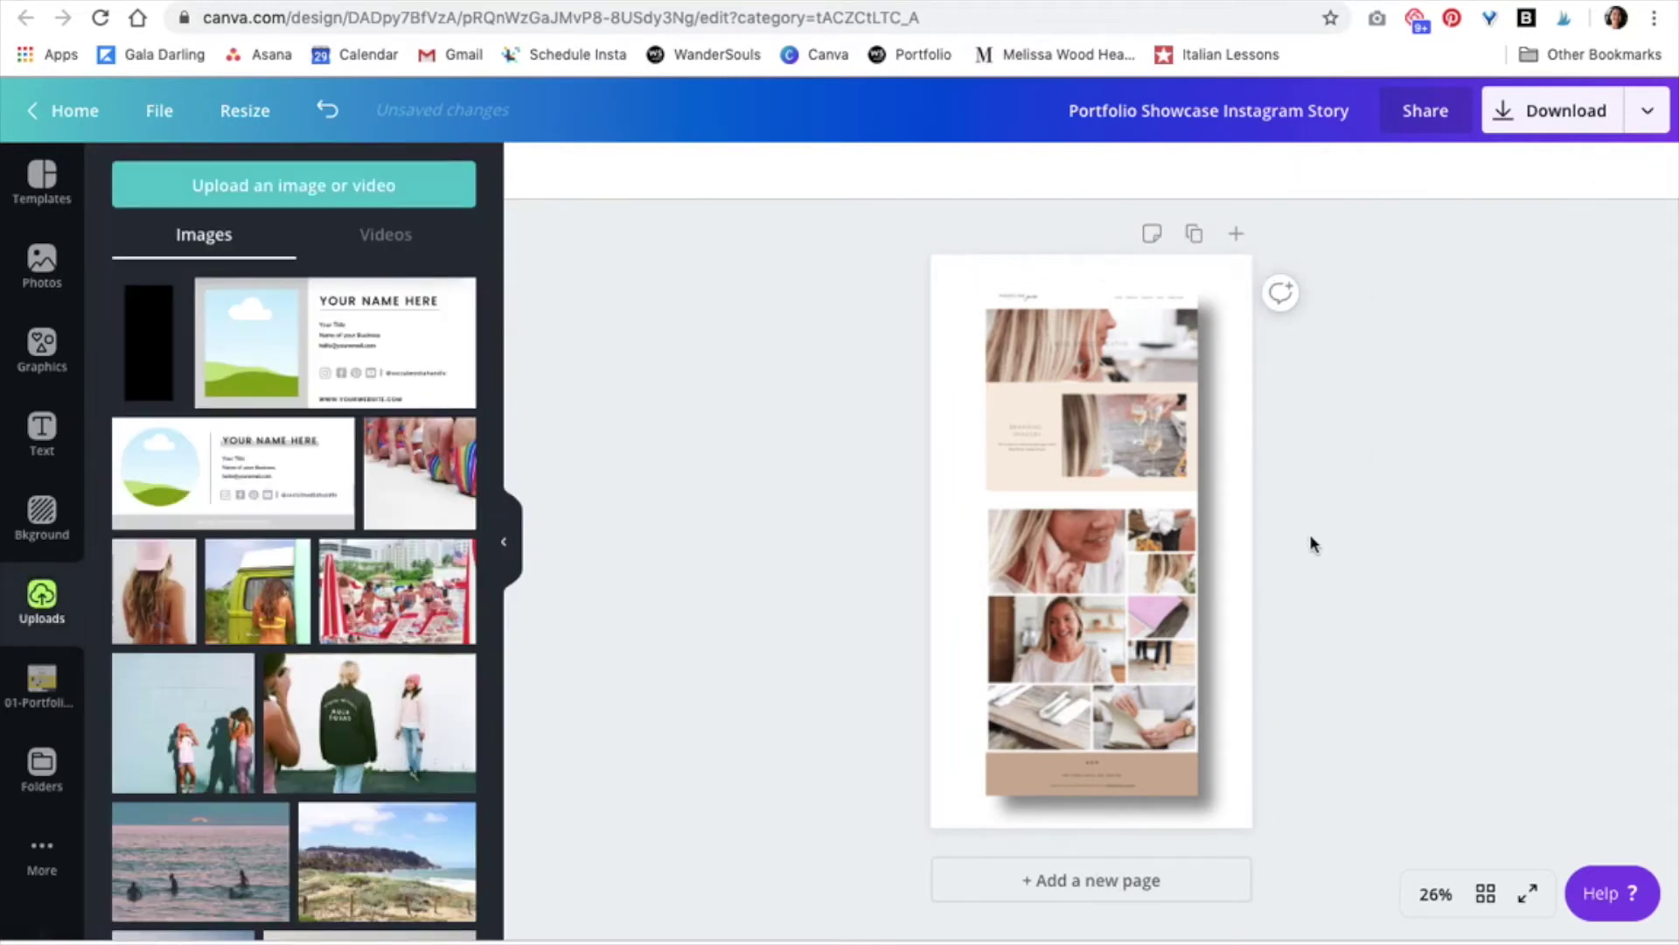
Shrink the shadow slightly and move it up a little.
{"action": "left_click", "coordinate": [1230, 497]}
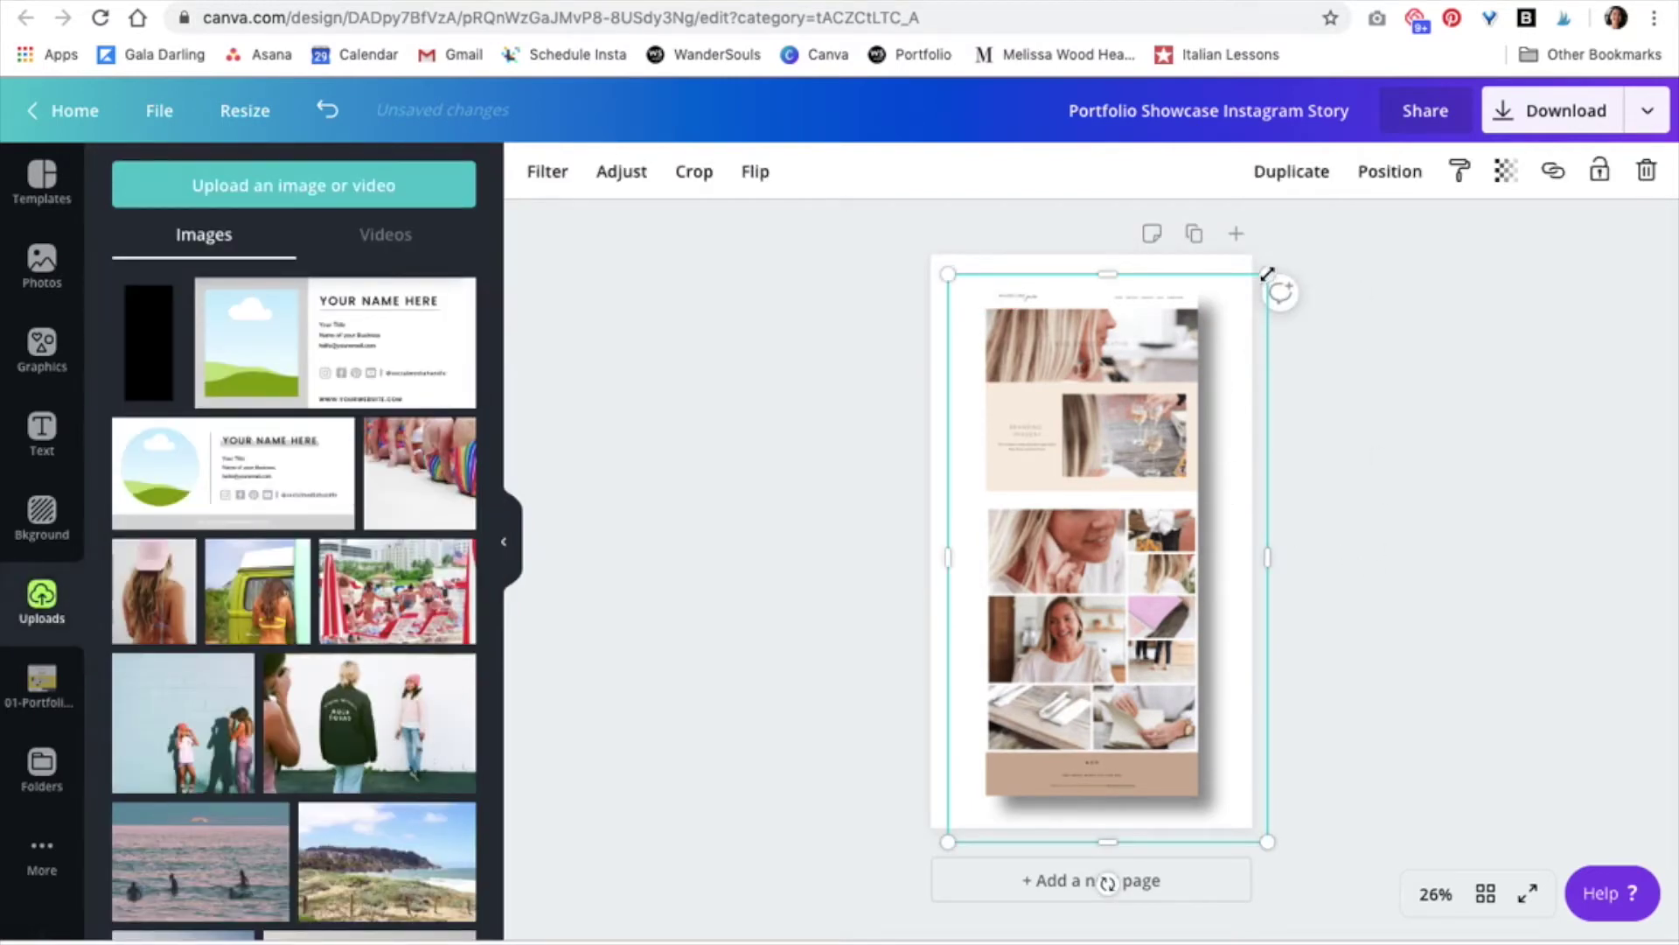
{"action": "left_click_drag", "start_coordinate": [1265, 278], "coordinate": [1243, 291]}
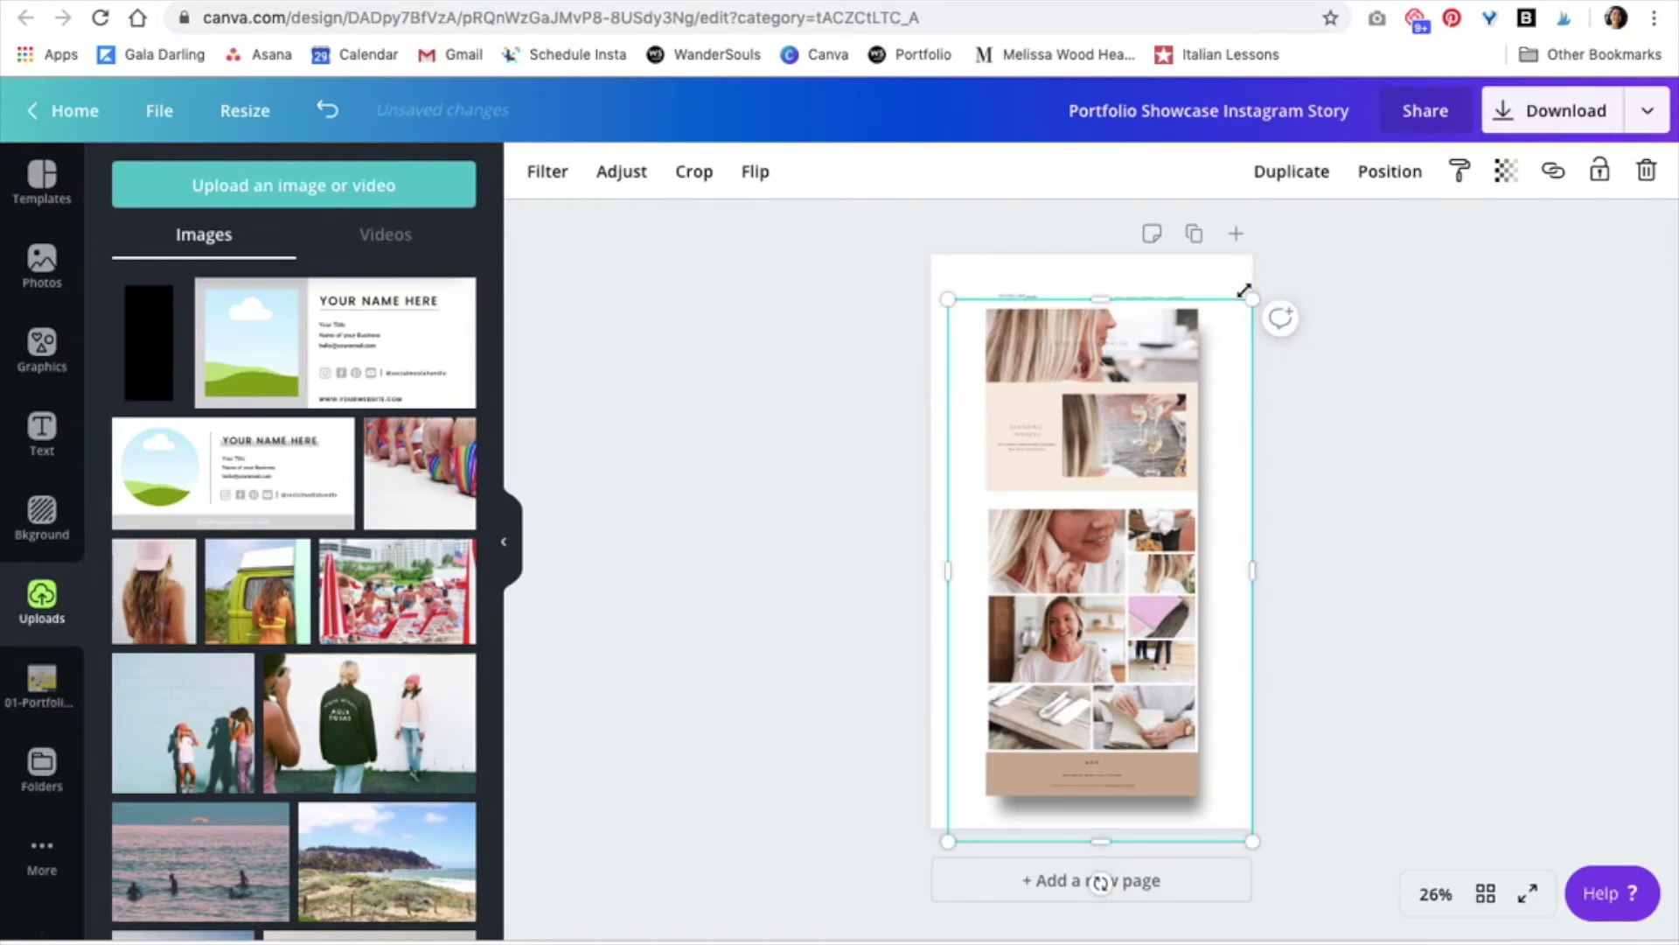
{"action": "left_click_drag", "start_coordinate": [1233, 353], "coordinate": [1229, 354]}
{"action": "left_click", "coordinate": [1501, 514]}
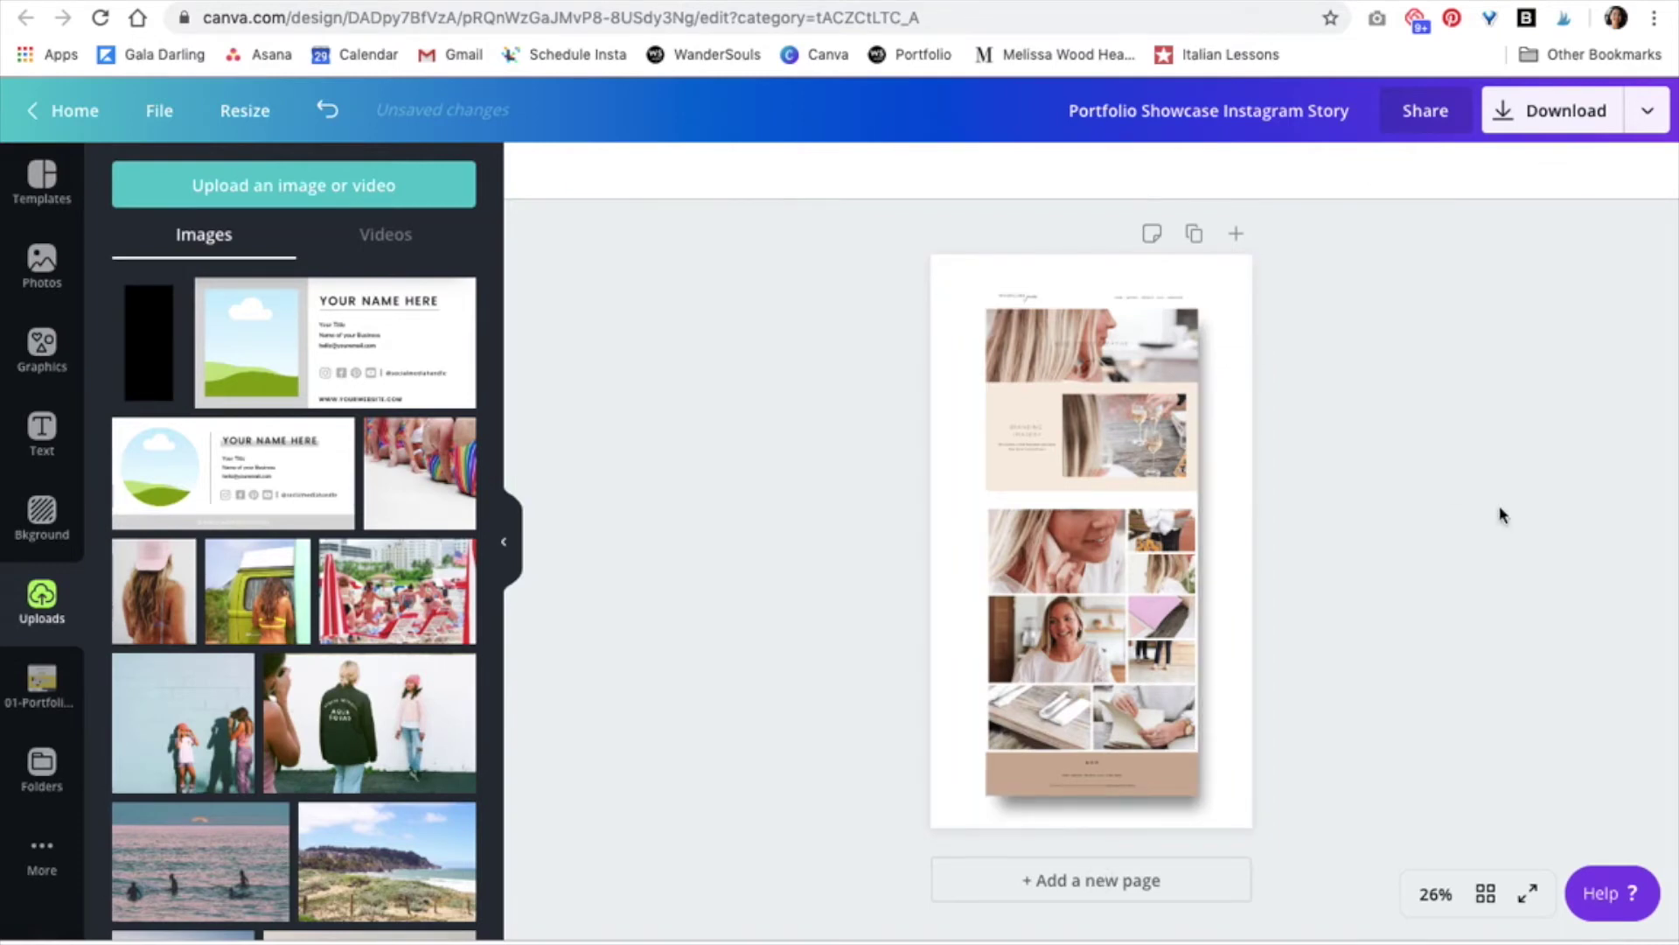
Duplicate the page and enlarge the shadow on the new copy.
{"action": "left_click", "coordinate": [1194, 234]}
{"action": "left_click", "coordinate": [1259, 286]}
{"action": "left_click_drag", "start_coordinate": [1259, 285], "coordinate": [1272, 257]}
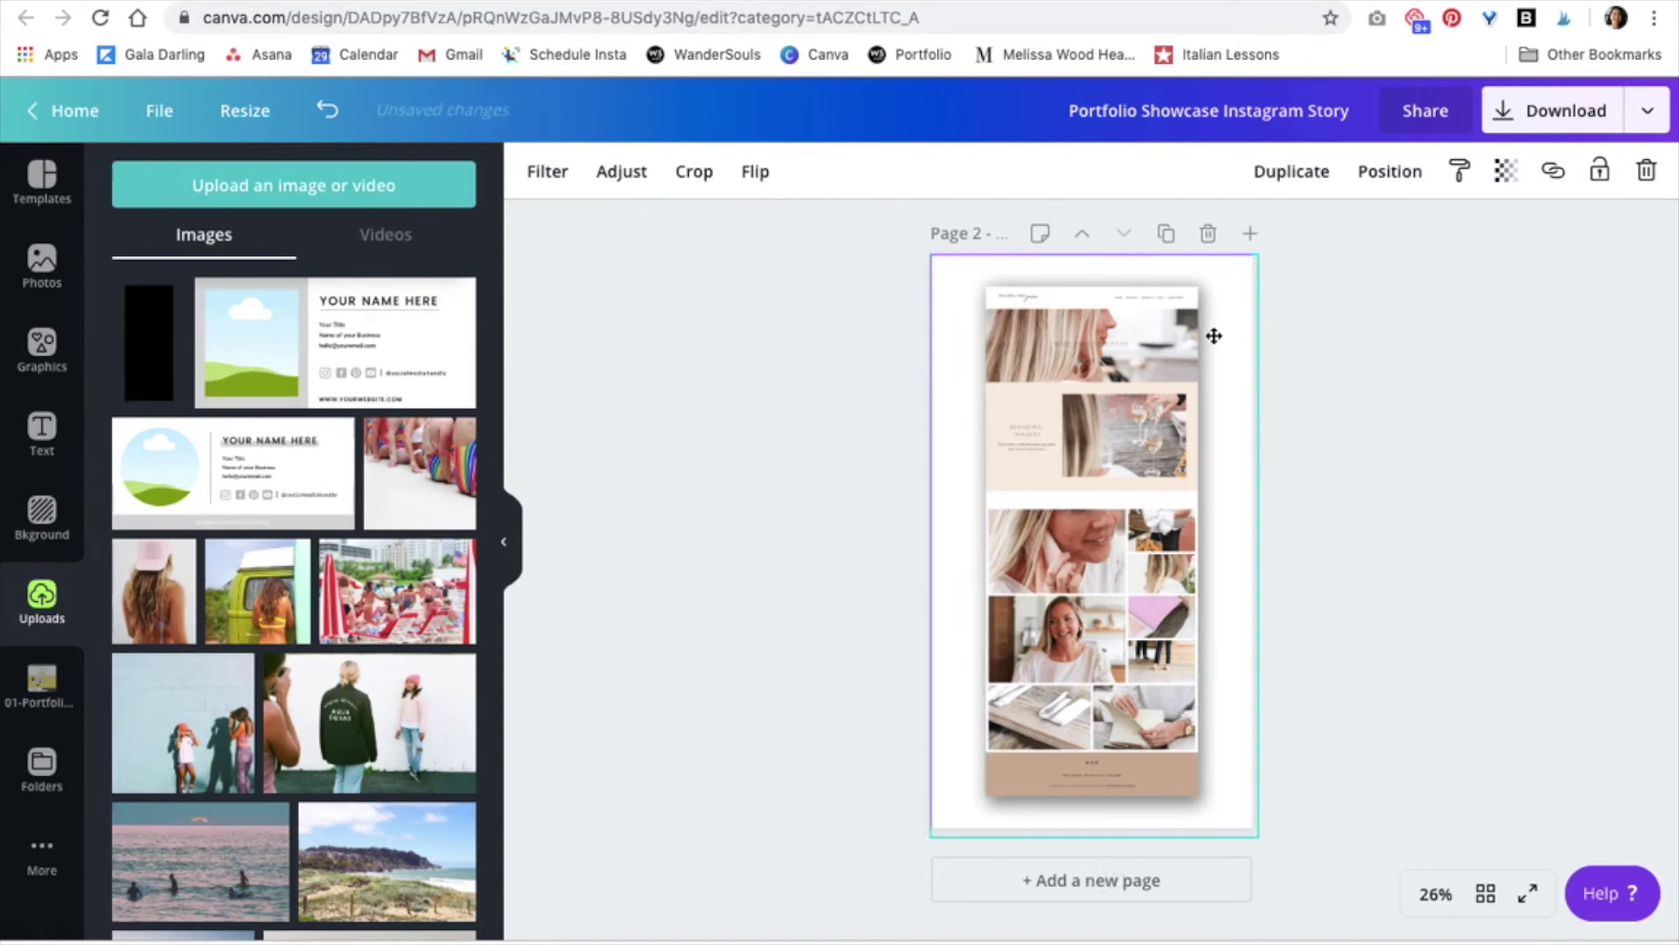
{"action": "left_click", "coordinate": [1417, 388]}
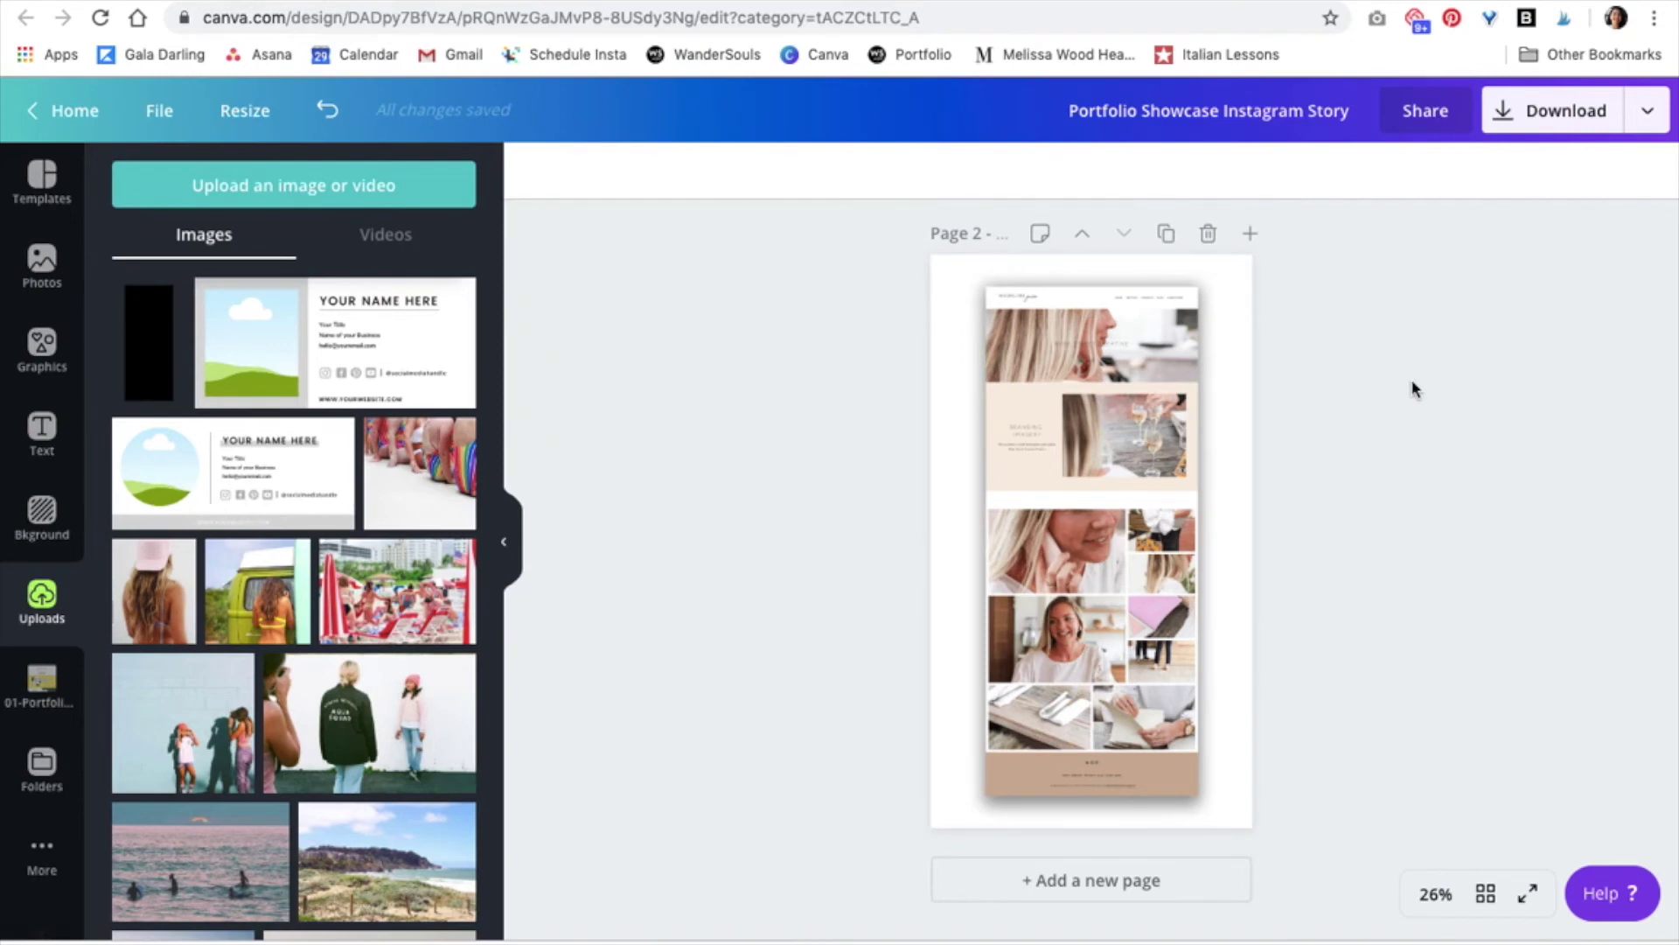